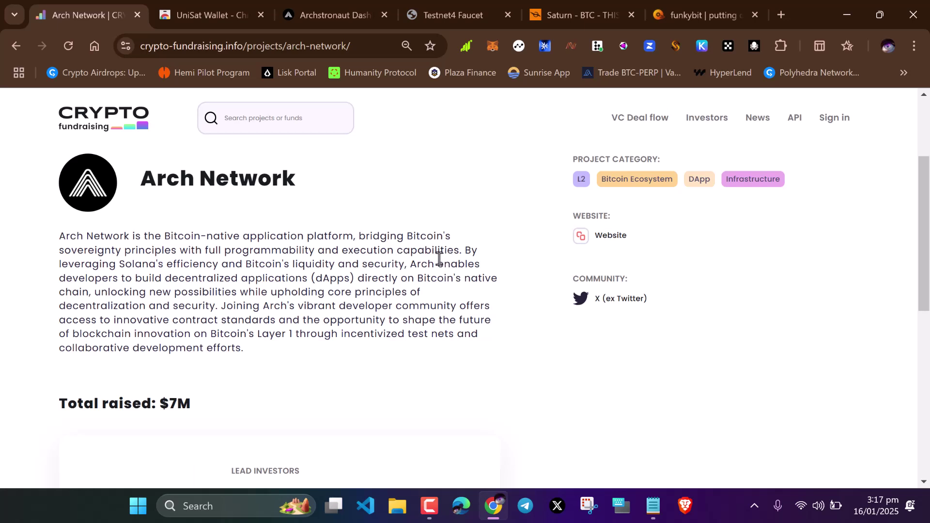
Switch to the UniSat Wallet listing in the Chrome Web Store.
{"action": "left_click", "coordinate": [187, 10]}
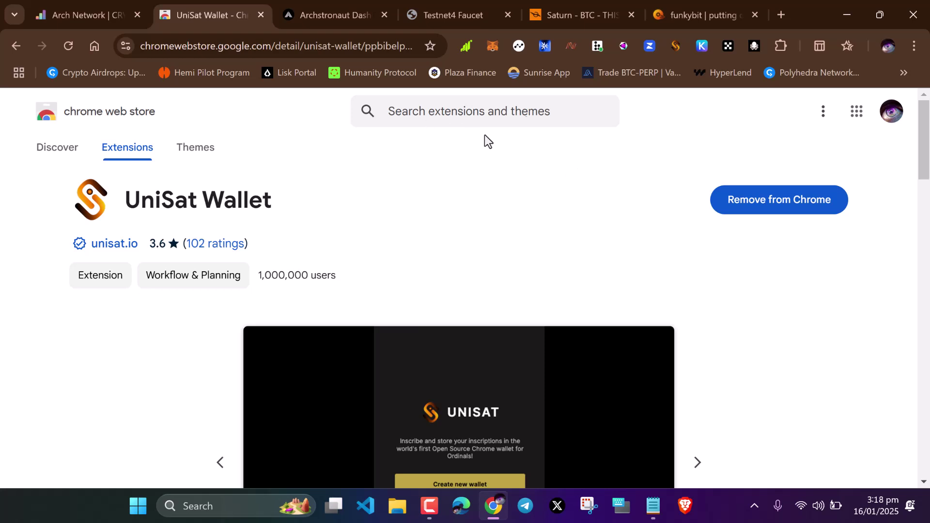
{"action": "left_click", "coordinate": [670, 49]}
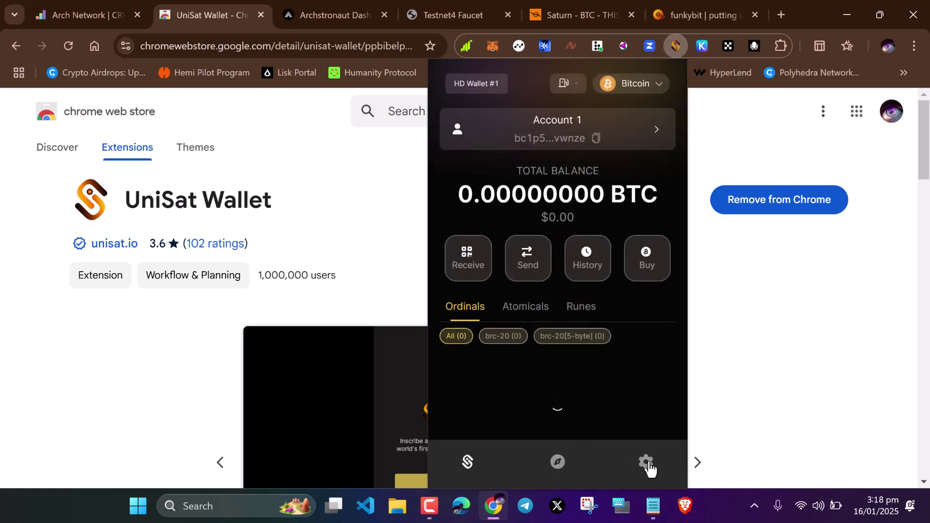
{"action": "left_click", "coordinate": [646, 465]}
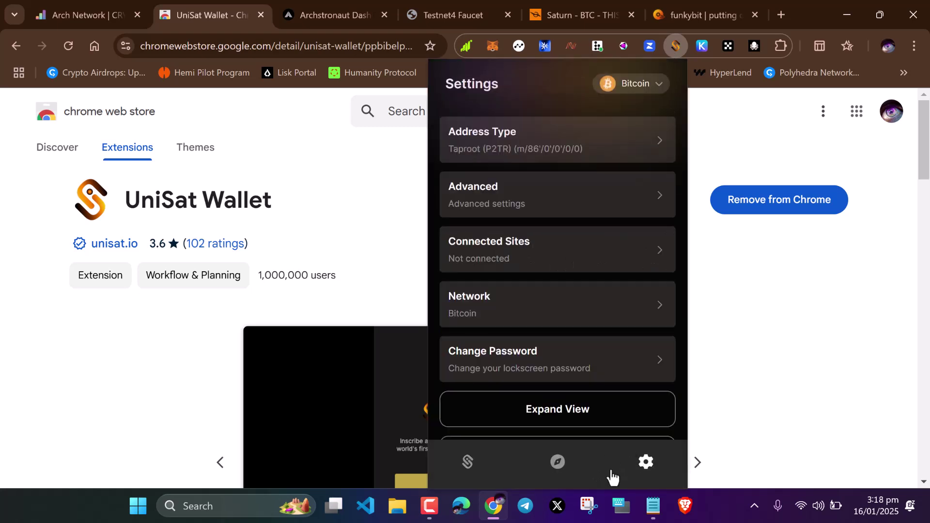
{"action": "left_click", "coordinate": [559, 156]}
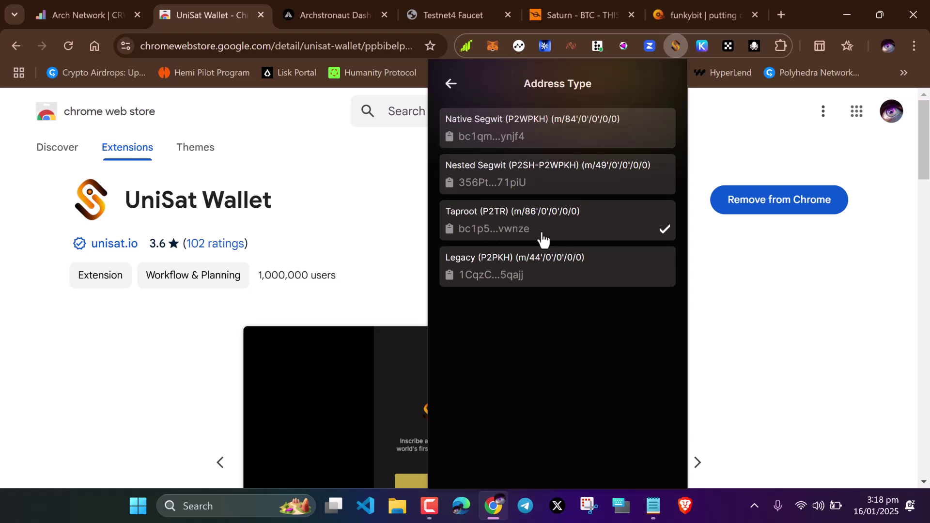
{"action": "left_click", "coordinate": [711, 239]}
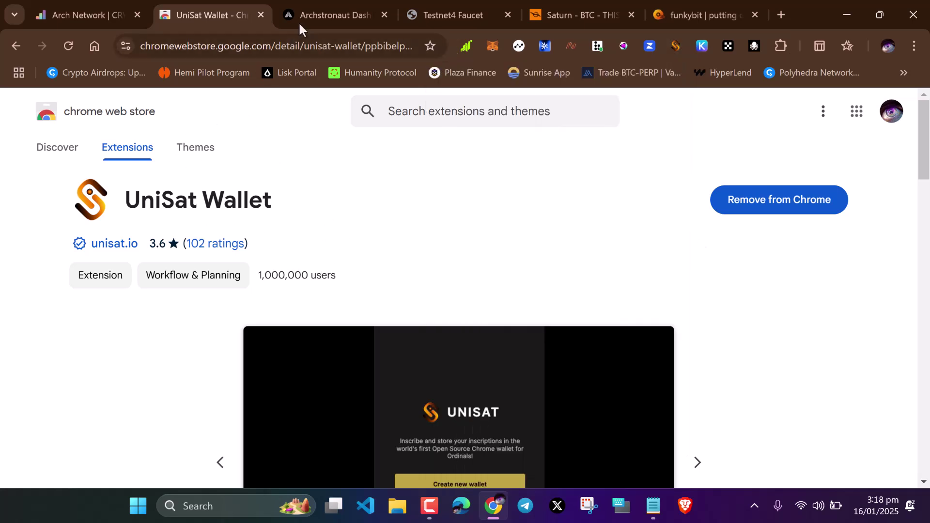
Switch to the Archstronaut Dashboard tab and scroll through its home page.
{"action": "left_click", "coordinate": [310, 14]}
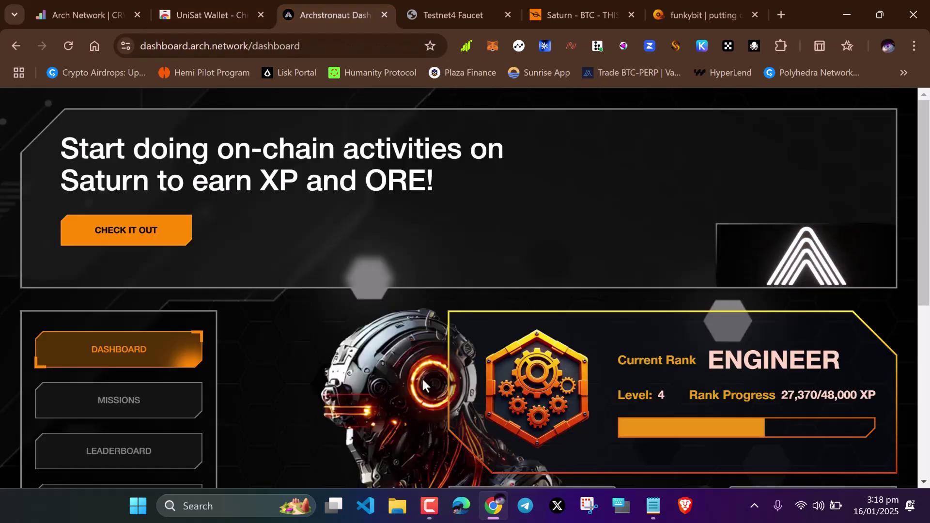
{"action": "scroll", "coordinate": [339, 363], "scroll_direction": "down", "scroll_amount": 1}
{"action": "scroll", "coordinate": [305, 383], "scroll_direction": "down", "scroll_amount": 3}
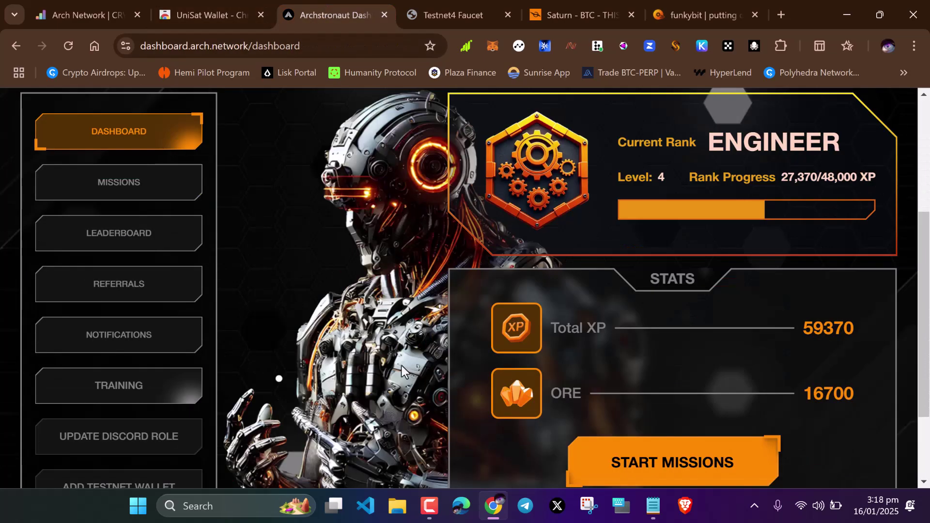
{"action": "scroll", "coordinate": [281, 378], "scroll_direction": "up", "scroll_amount": 3}
{"action": "scroll", "coordinate": [260, 338], "scroll_direction": "down", "scroll_amount": 3}
Open the missions page and scroll through the completed Onboarding Missions list.
{"action": "left_click", "coordinate": [674, 466]}
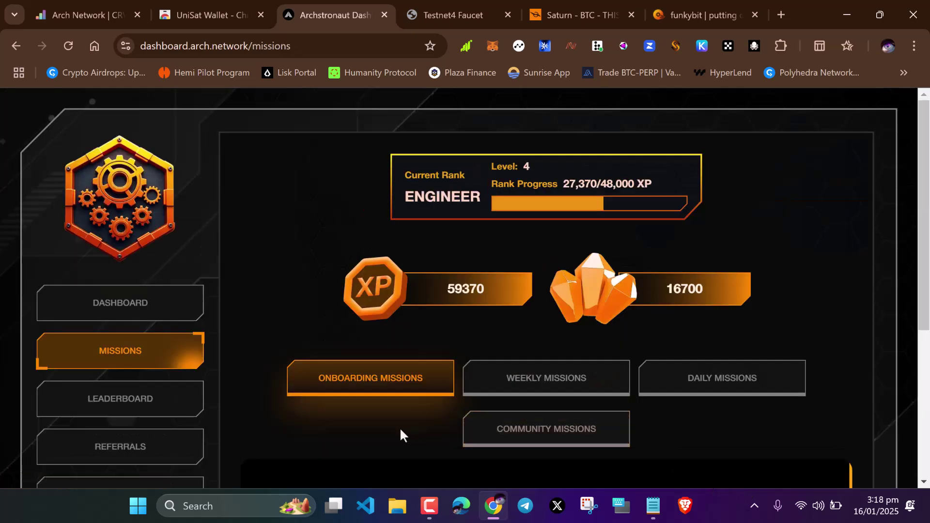
{"action": "scroll", "coordinate": [393, 387], "scroll_direction": "down", "scroll_amount": 4}
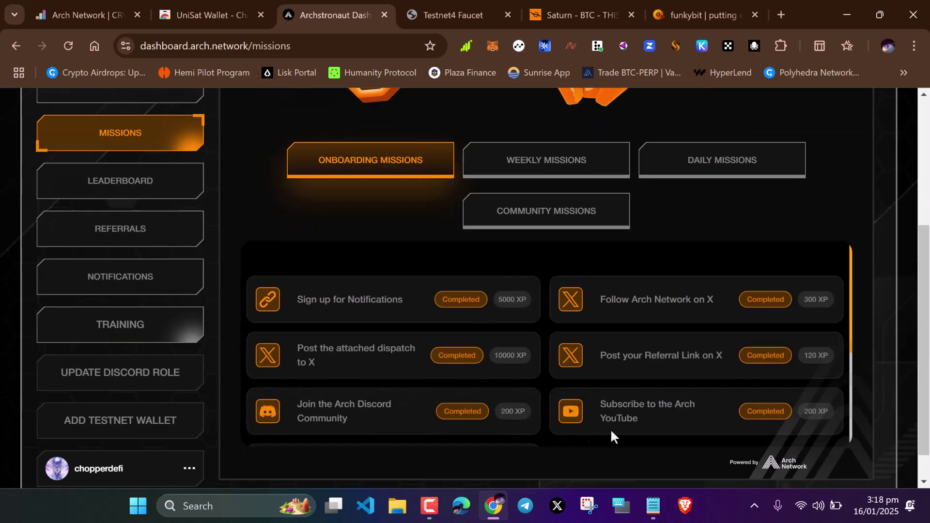
{"action": "scroll", "coordinate": [704, 353], "scroll_direction": "down", "scroll_amount": 2}
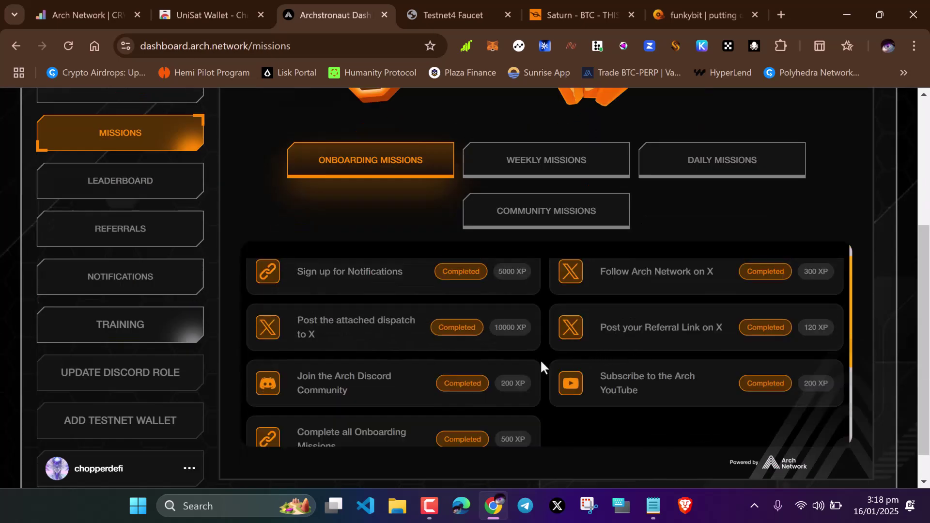
{"action": "scroll", "coordinate": [518, 378], "scroll_direction": "up", "scroll_amount": 5}
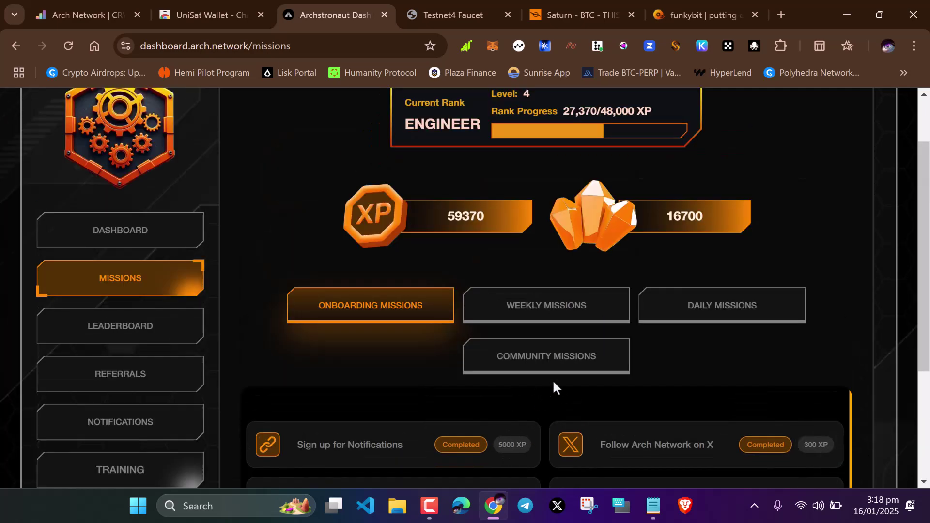
{"action": "scroll", "coordinate": [413, 392], "scroll_direction": "down", "scroll_amount": 3}
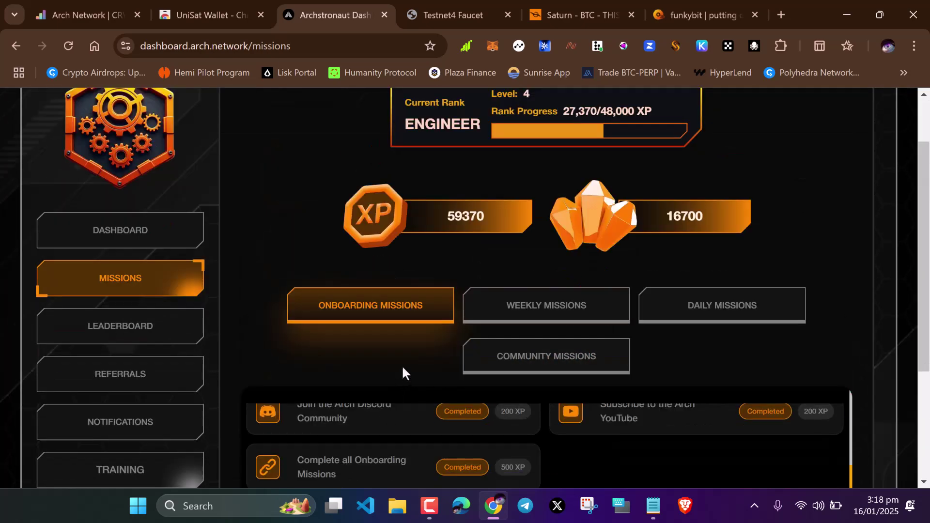
{"action": "scroll", "coordinate": [402, 364], "scroll_direction": "up", "scroll_amount": 2}
Review the Weekly, Daily and Community missions, then switch to the Testnet4 Faucet tab.
{"action": "left_click", "coordinate": [554, 388]}
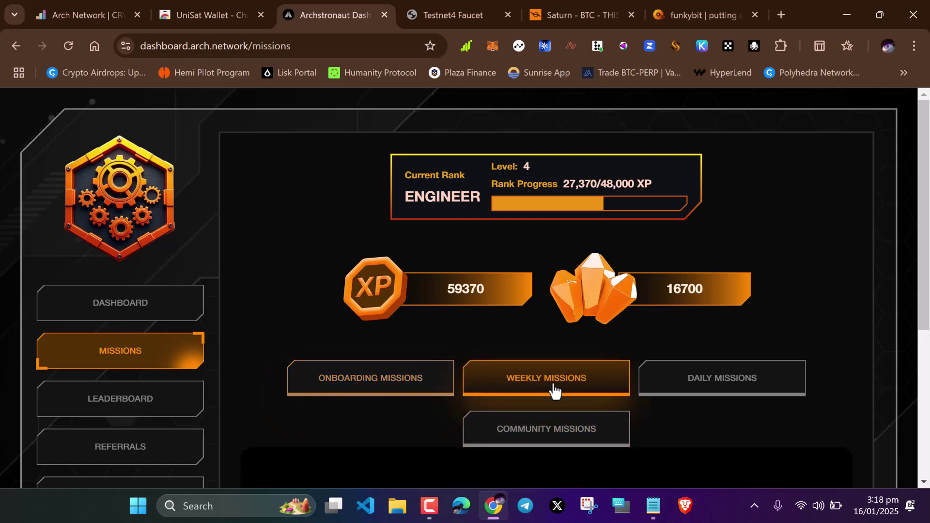
{"action": "scroll", "coordinate": [556, 382], "scroll_direction": "down", "scroll_amount": 3}
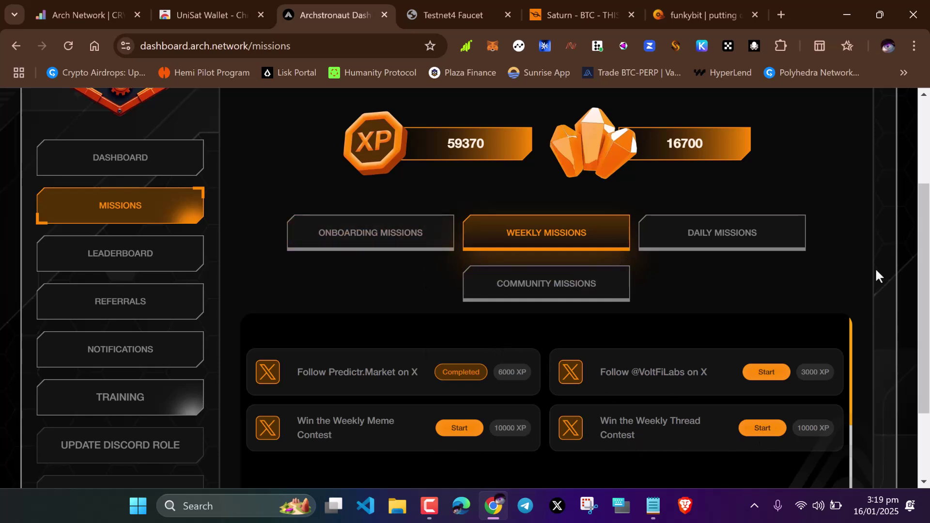
{"action": "left_click", "coordinate": [722, 242]}
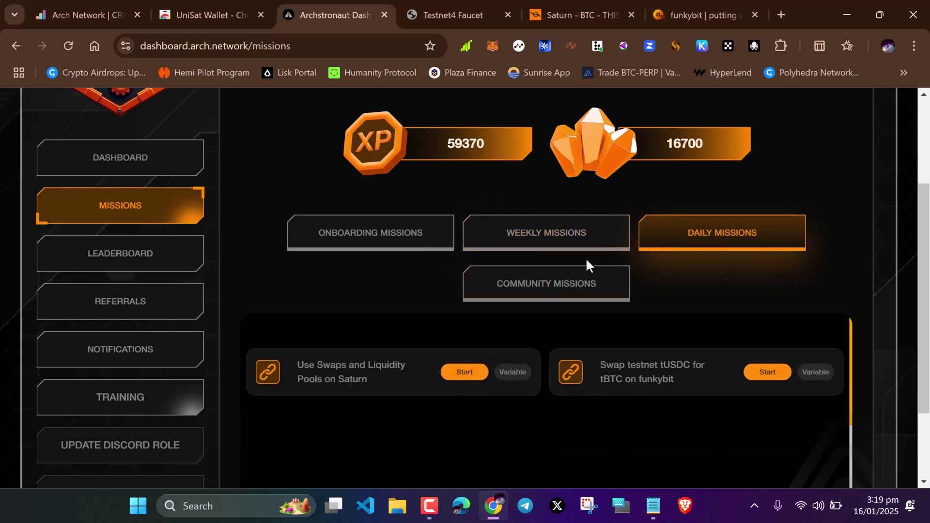
{"action": "left_click", "coordinate": [494, 308]}
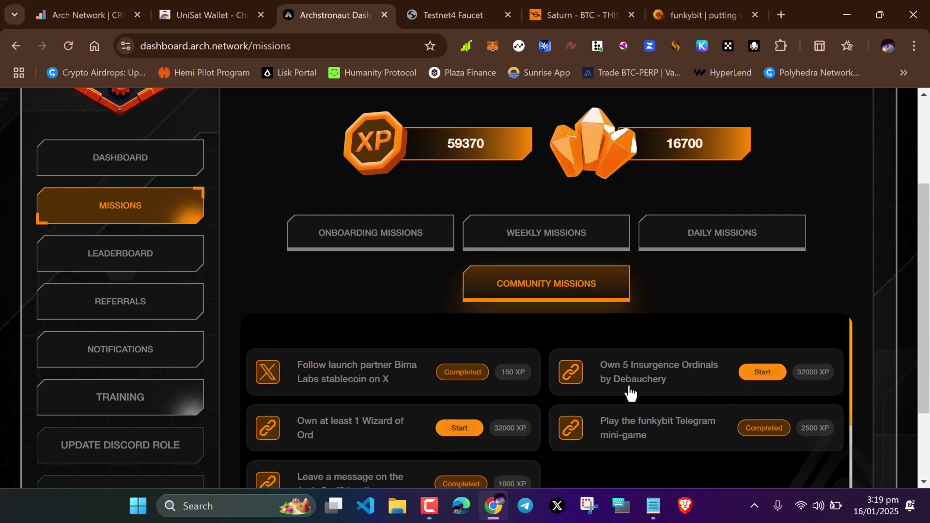
{"action": "mouse_move", "coordinate": [535, 425]}
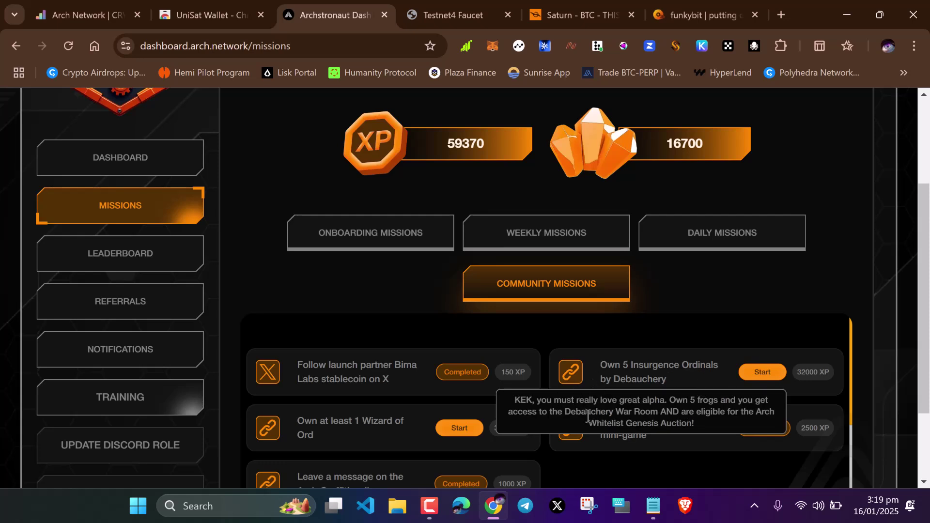
{"action": "left_click", "coordinate": [741, 241]}
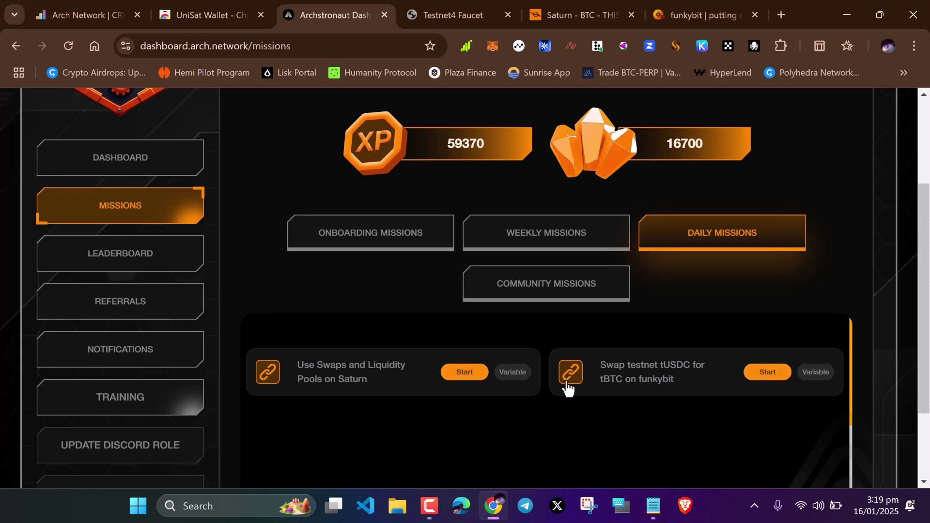
{"action": "left_click", "coordinate": [435, 4]}
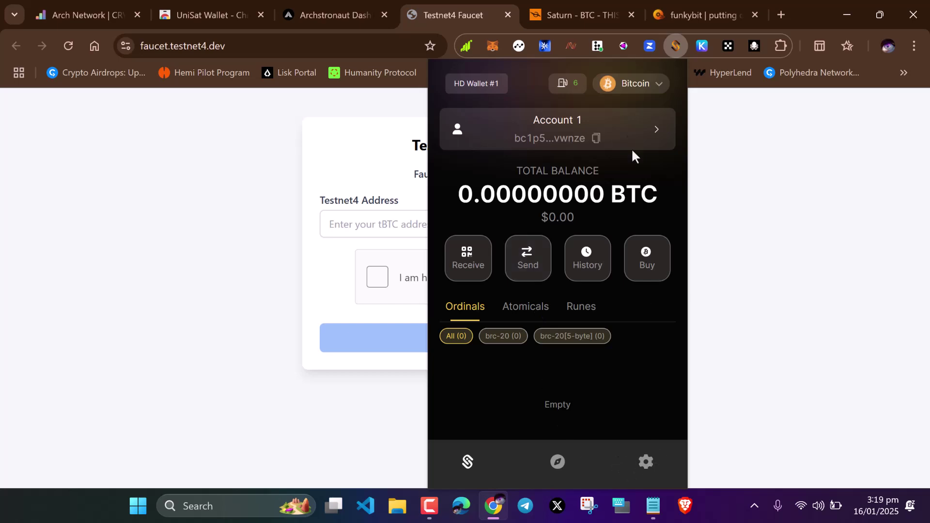
Switch the UniSat wallet network to Bitcoin Testnet4 (Beta).
{"action": "left_click", "coordinate": [628, 81]}
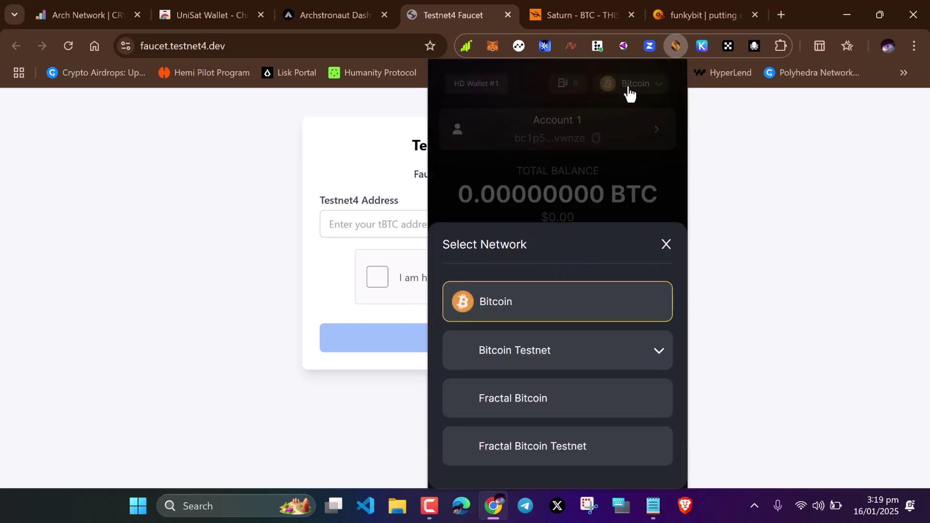
{"action": "left_click", "coordinate": [525, 353]}
{"action": "left_click", "coordinate": [574, 305]}
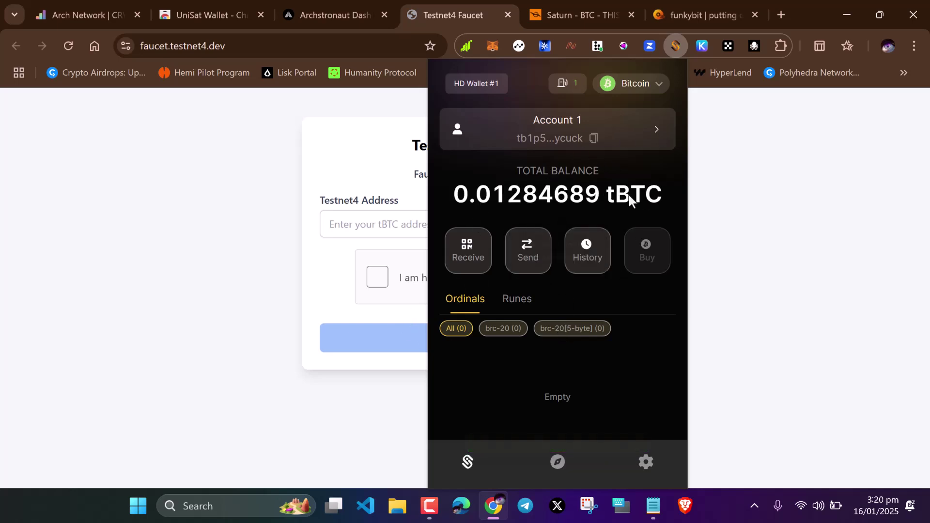
Copy the wallet's testnet address into the faucet's address field, then return to Archstronaut missions.
{"action": "mouse_move", "coordinate": [623, 195]}
{"action": "left_click", "coordinate": [593, 139]}
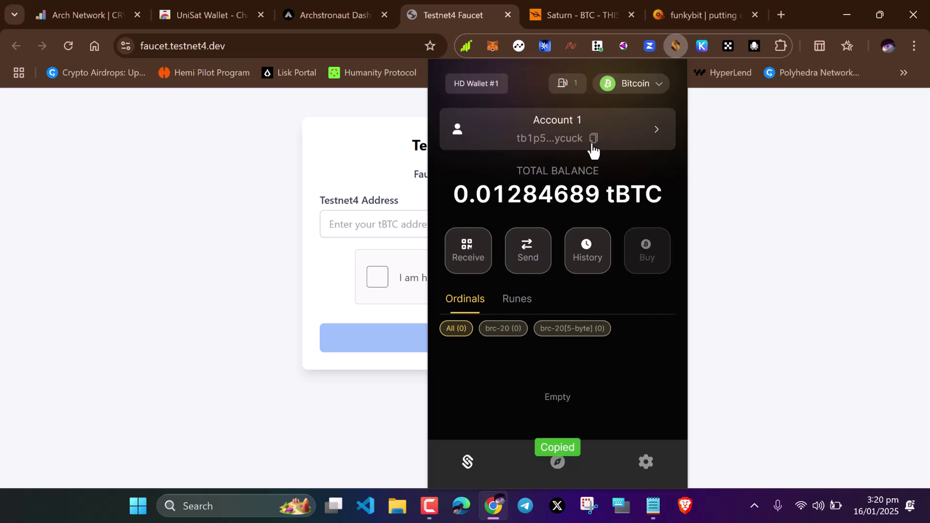
{"action": "left_click", "coordinate": [372, 220]}
{"action": "right_click", "coordinate": [385, 226]}
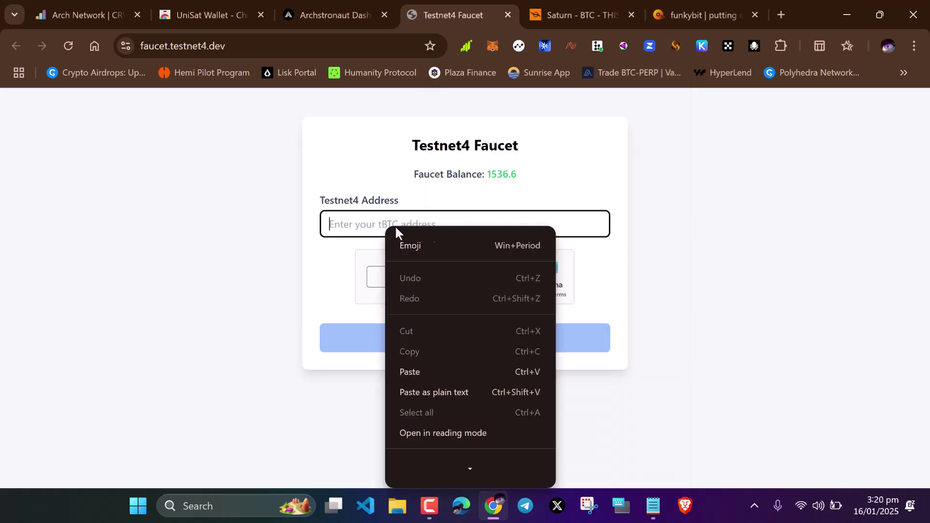
{"action": "left_click", "coordinate": [422, 372]}
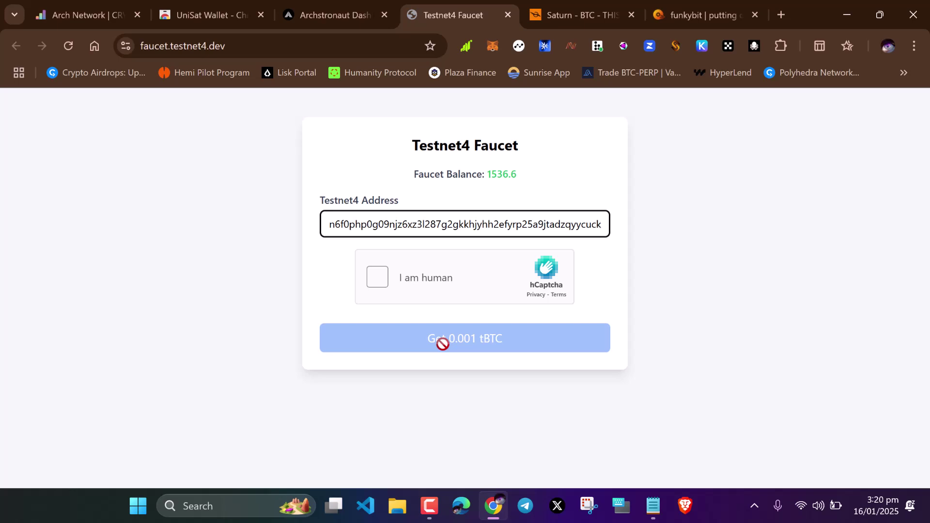
{"action": "left_click", "coordinate": [344, 10]}
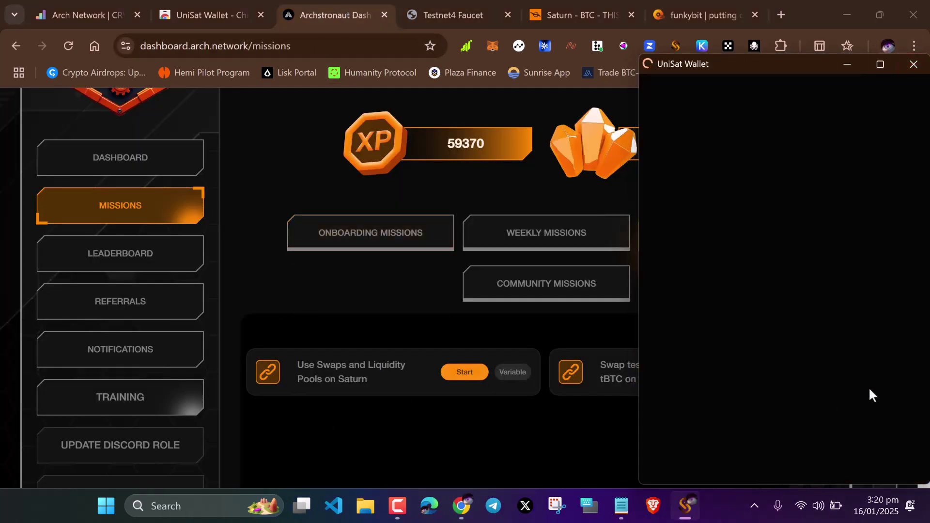
Approve the wallet chain switch, read the Saturn swaps mission tooltip, and go to Saturn.
{"action": "left_click", "coordinate": [827, 450]}
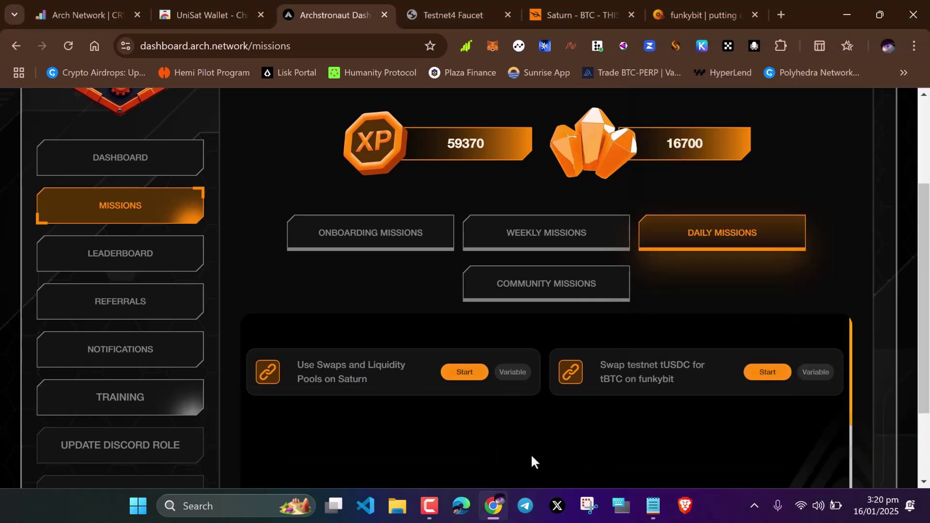
{"action": "mouse_move", "coordinate": [342, 387]}
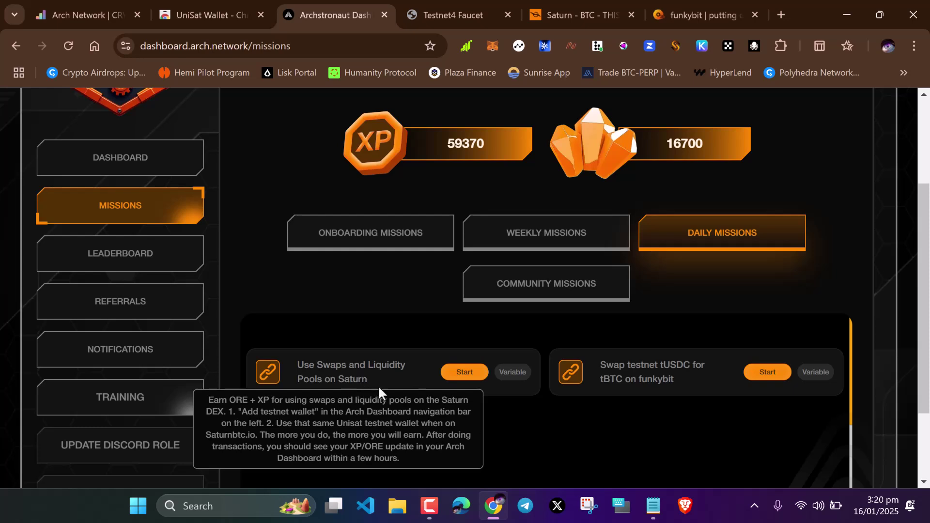
{"action": "left_click", "coordinate": [568, 1]}
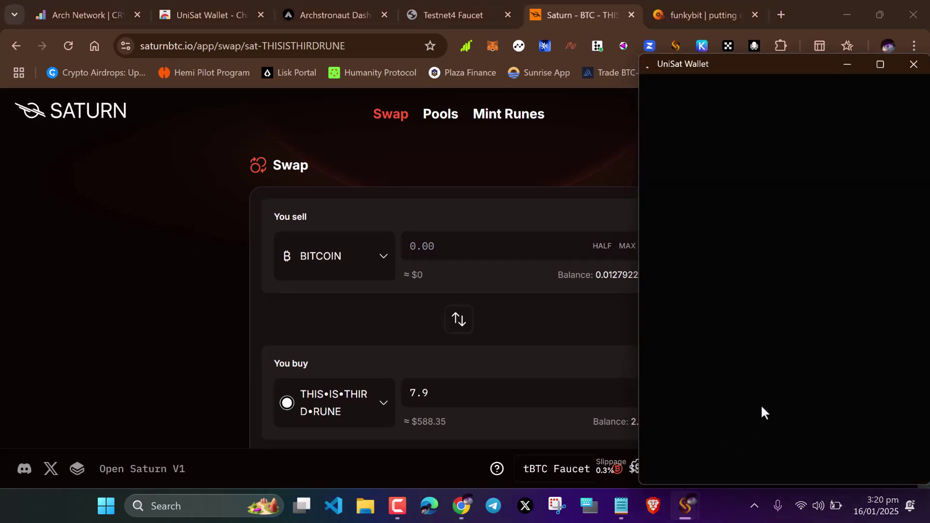
Approve the wallet's switch to Bitcoin Testnet4 and sign to connect it to Saturn.
{"action": "left_click", "coordinate": [842, 444]}
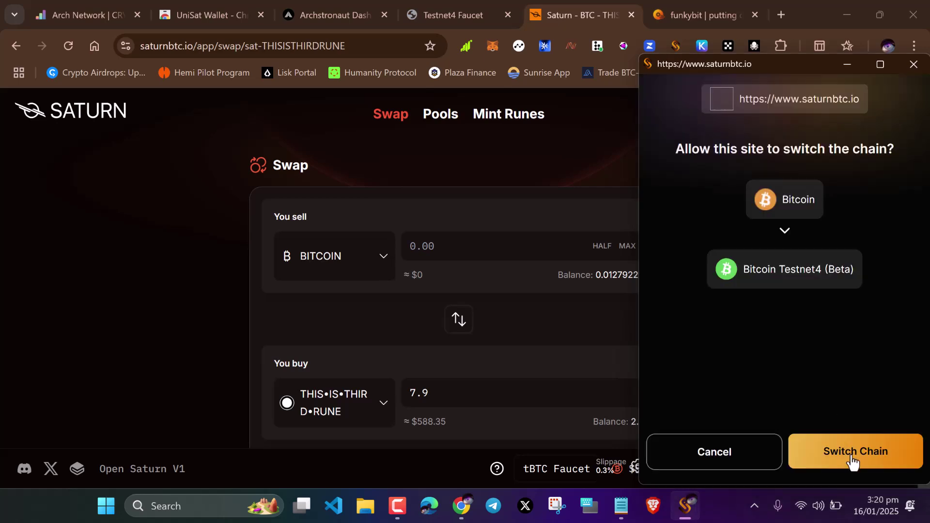
{"action": "left_click", "coordinate": [845, 452]}
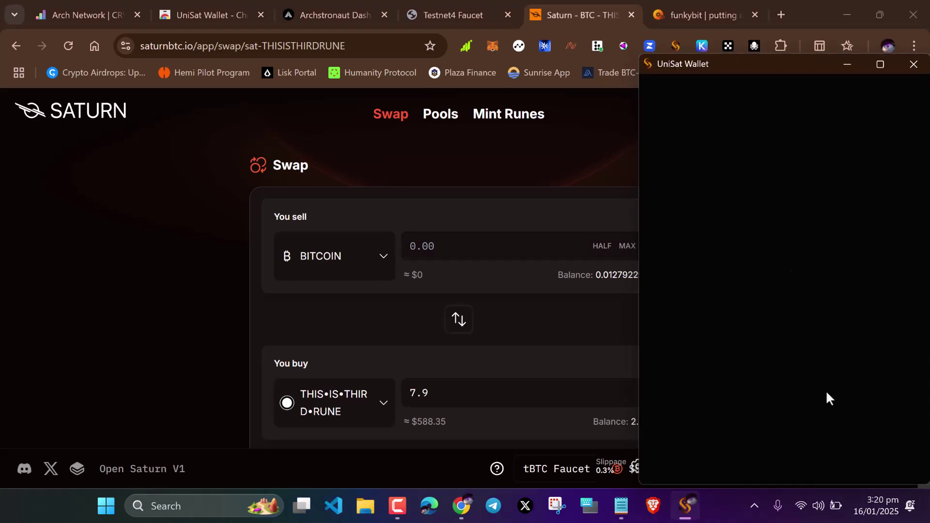
{"action": "left_click", "coordinate": [868, 455]}
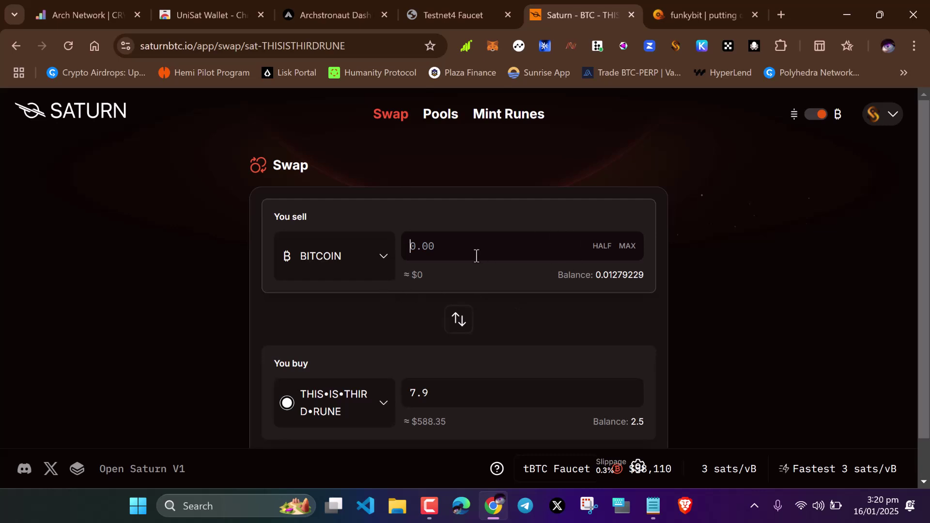
Enter 0.0005 BTC to sell and choose FRACTAL•TESTNET•FOUR as the token to buy.
{"action": "type", "text": "0.0005"}
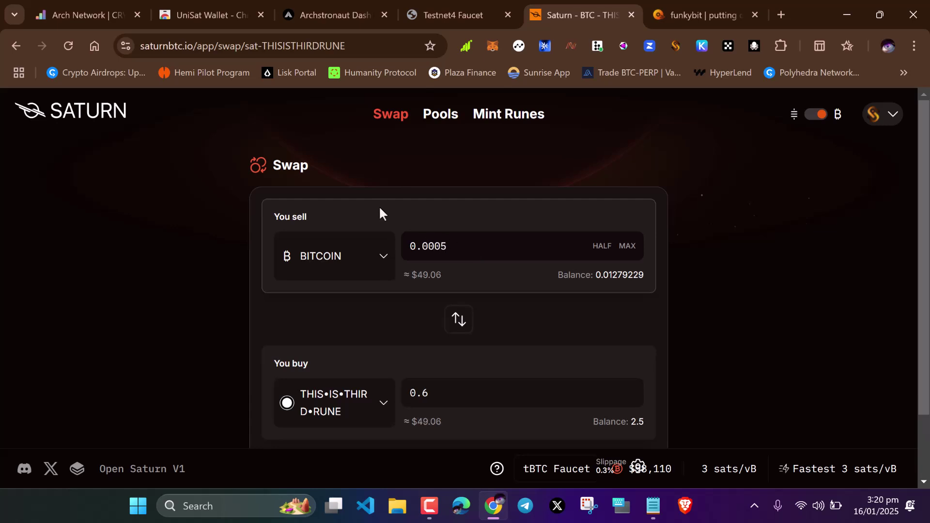
{"action": "scroll", "coordinate": [401, 268], "scroll_direction": "down", "scroll_amount": 2}
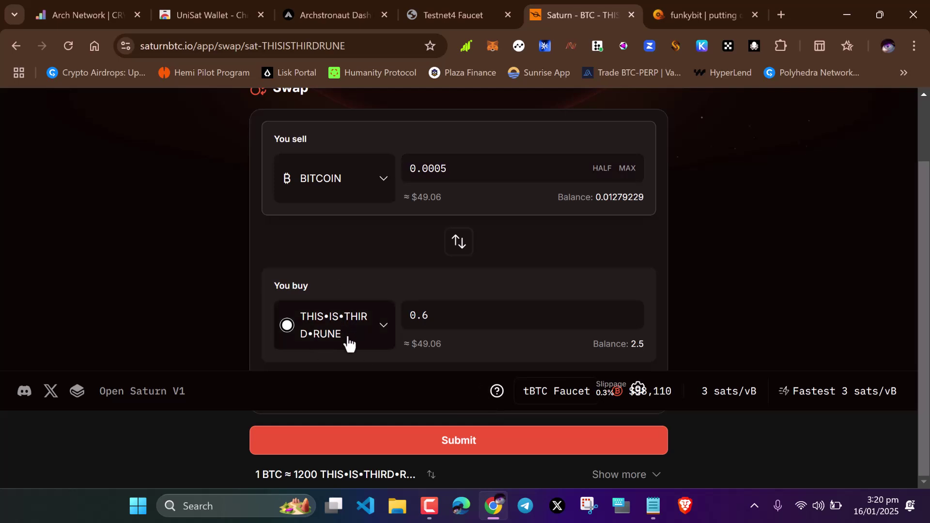
{"action": "left_click", "coordinate": [354, 315]}
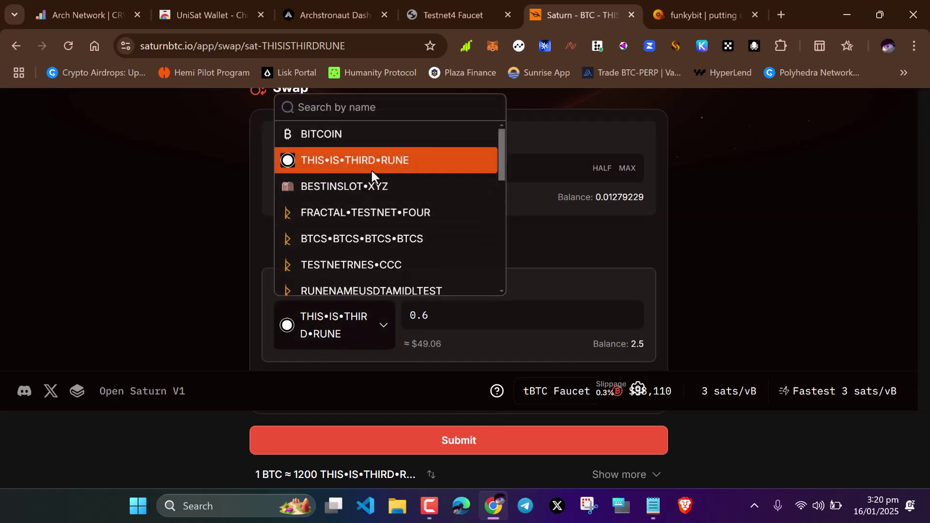
{"action": "scroll", "coordinate": [373, 193], "scroll_direction": "down", "scroll_amount": 10}
{"action": "scroll", "coordinate": [370, 239], "scroll_direction": "up", "scroll_amount": 10}
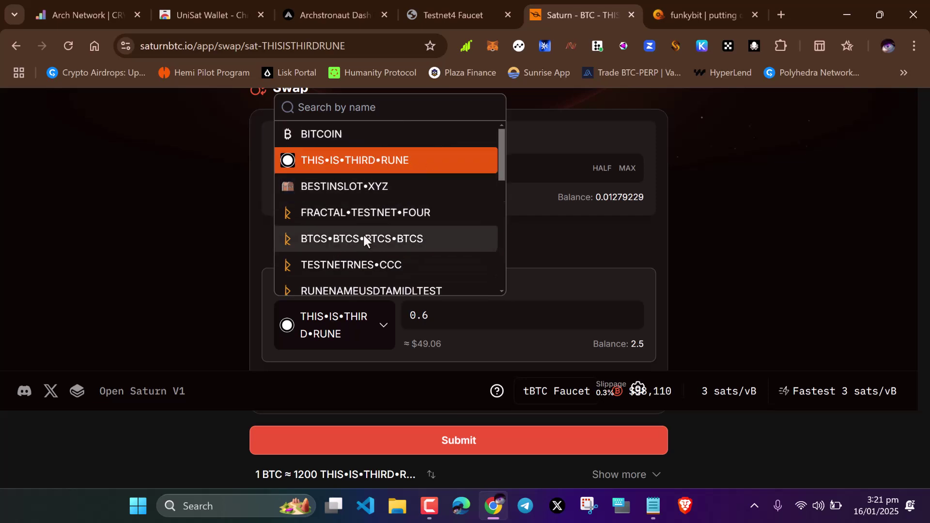
{"action": "scroll", "coordinate": [367, 226], "scroll_direction": "down", "scroll_amount": 3}
{"action": "scroll", "coordinate": [353, 213], "scroll_direction": "up", "scroll_amount": 2}
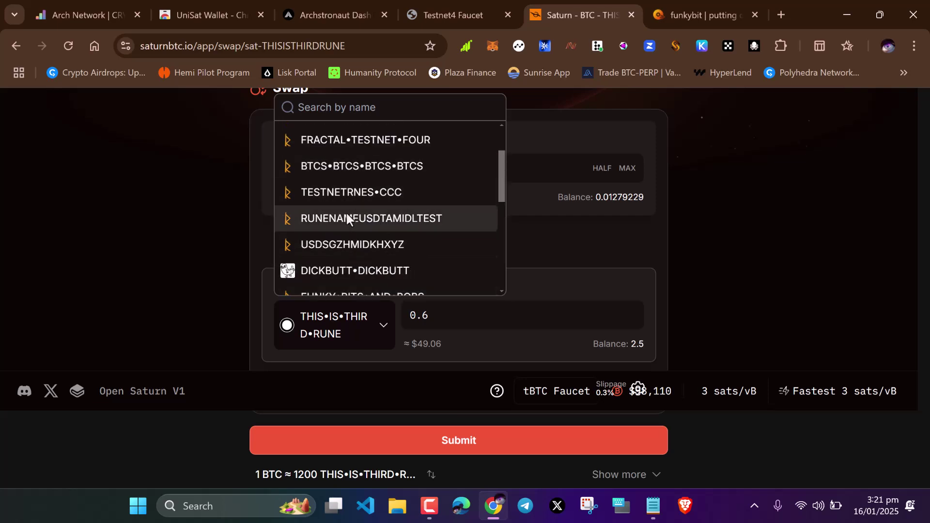
{"action": "scroll", "coordinate": [334, 213], "scroll_direction": "up", "scroll_amount": 2}
{"action": "left_click", "coordinate": [369, 213]}
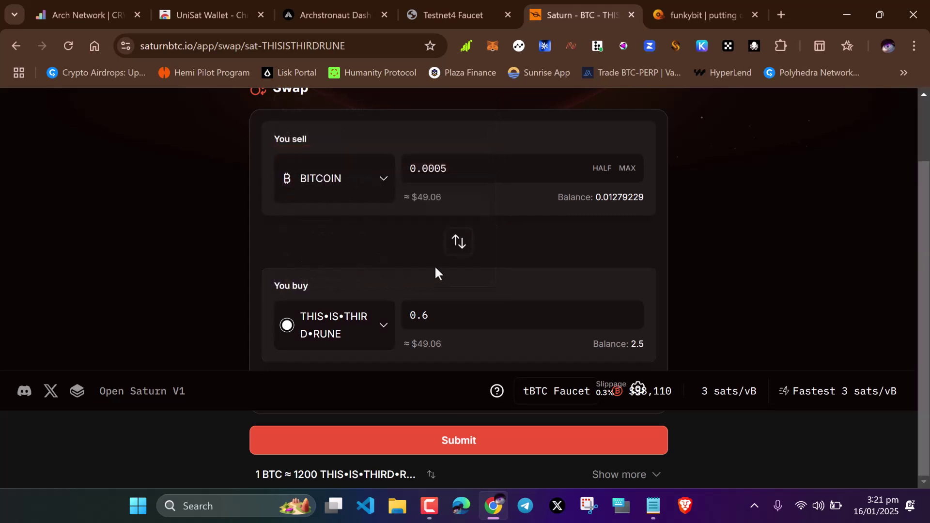
{"action": "scroll", "coordinate": [472, 317], "scroll_direction": "down", "scroll_amount": 2}
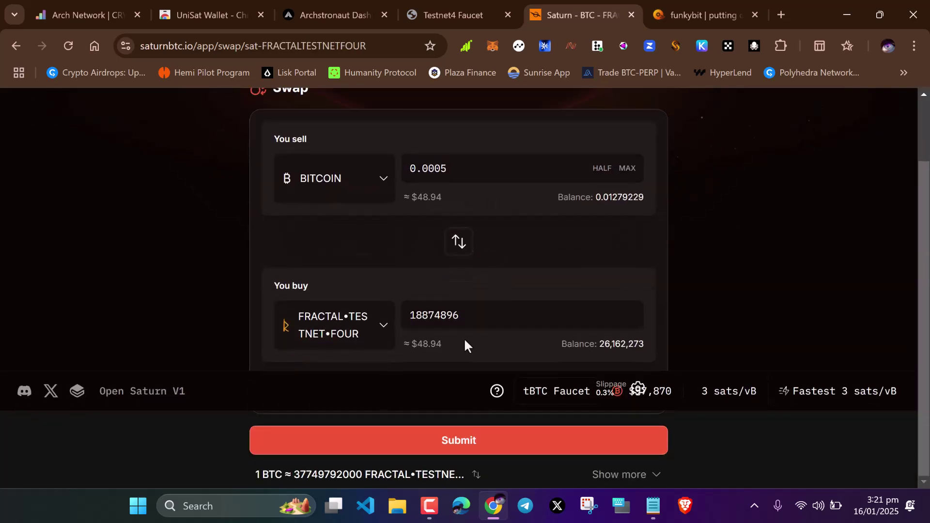
Submit the 0.0005 BTC swap, sign both wallet requests, and go to the Pools page.
{"action": "left_click", "coordinate": [436, 434]}
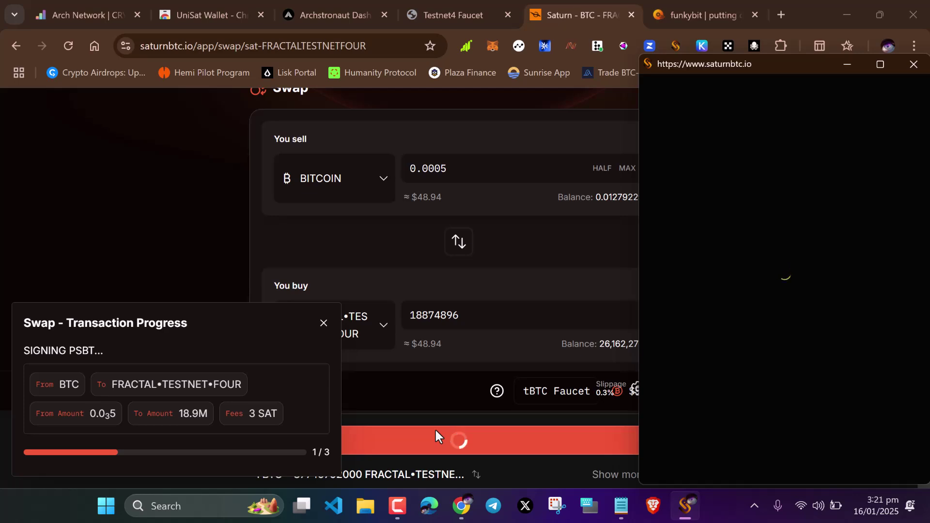
{"action": "left_click", "coordinate": [855, 450]}
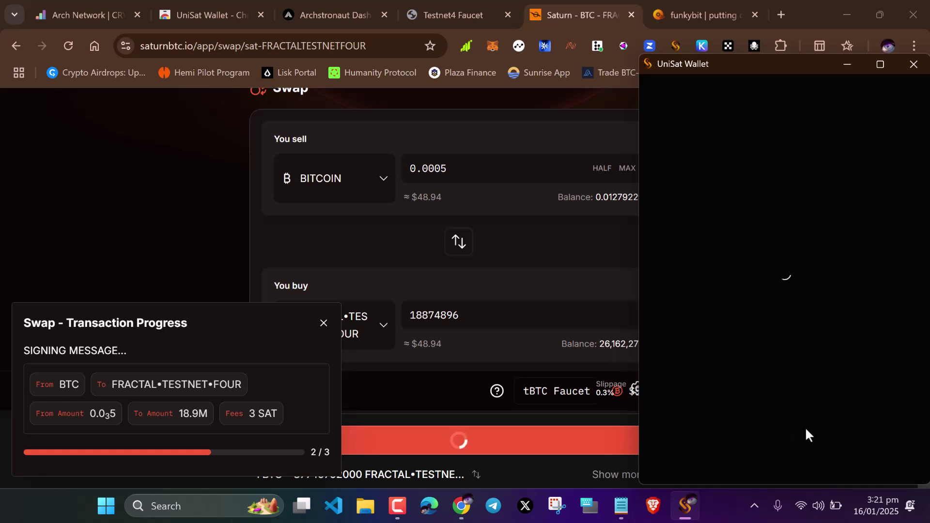
{"action": "left_click", "coordinate": [860, 462]}
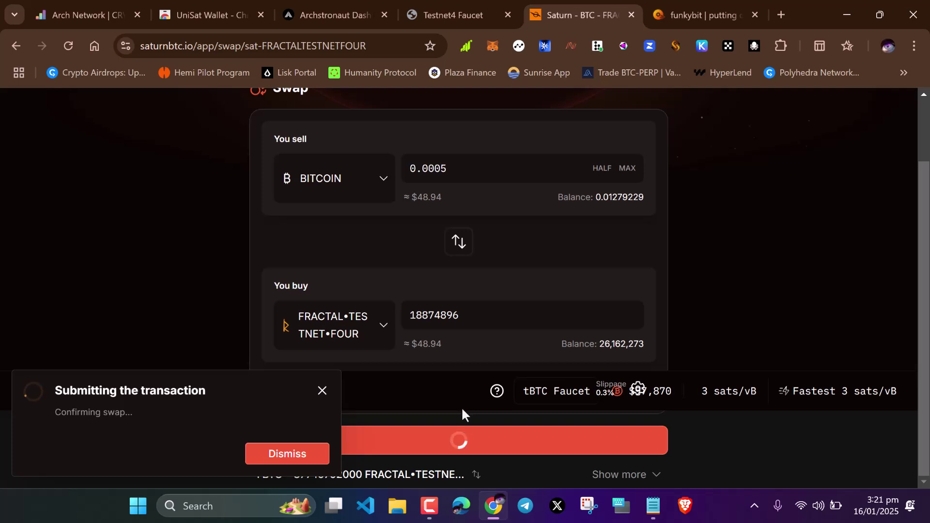
{"action": "scroll", "coordinate": [455, 395], "scroll_direction": "up", "scroll_amount": 2}
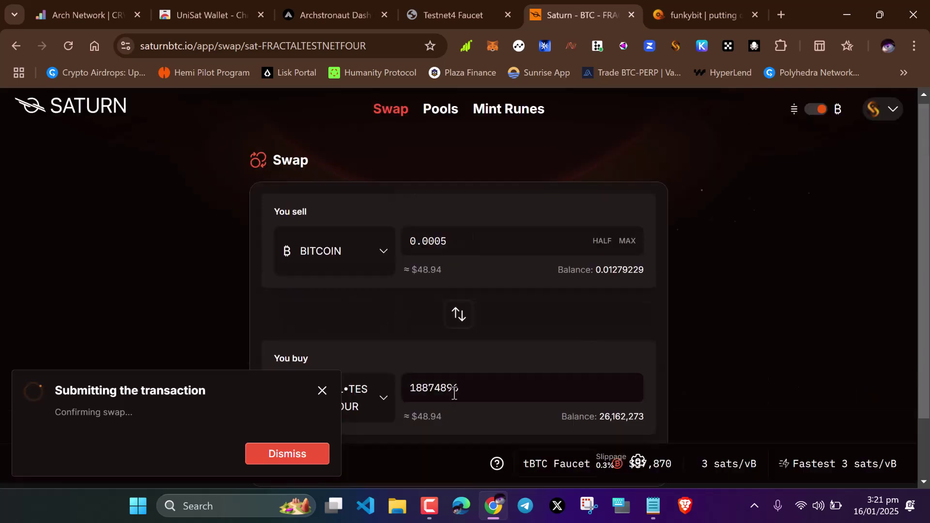
{"action": "left_click", "coordinate": [440, 109]}
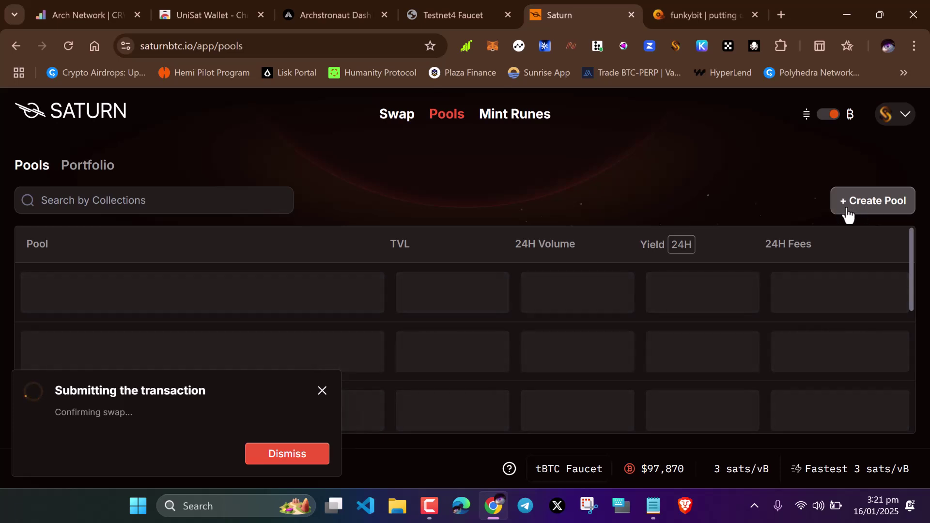
Start a new pool with FRACTAL•TESTNET•FOUR as Token A and a 1.5% fee tier.
{"action": "left_click", "coordinate": [872, 213]}
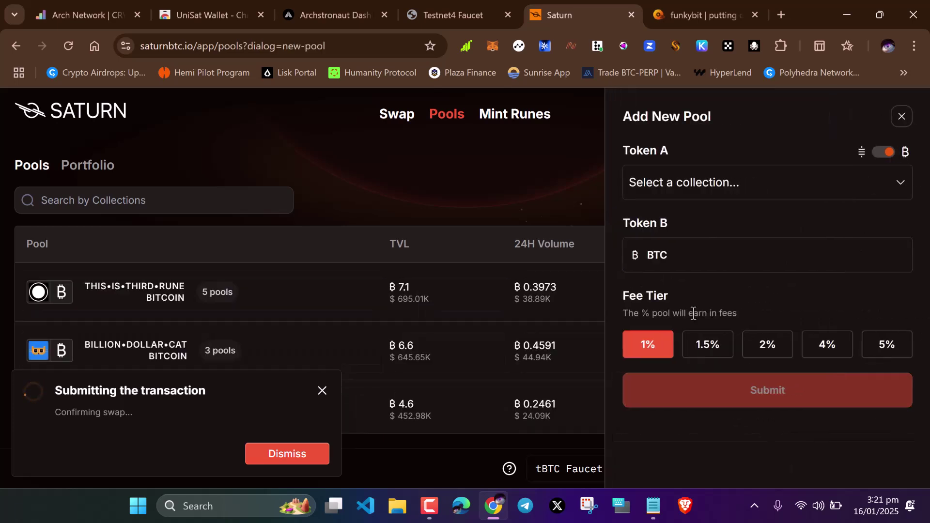
{"action": "left_click", "coordinate": [722, 194]}
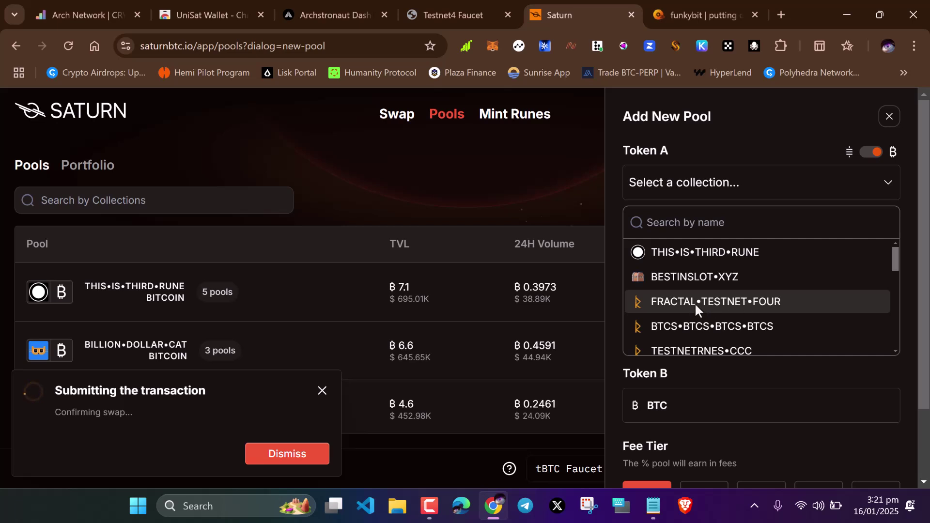
{"action": "left_click", "coordinate": [742, 300]}
{"action": "left_click", "coordinate": [717, 354]}
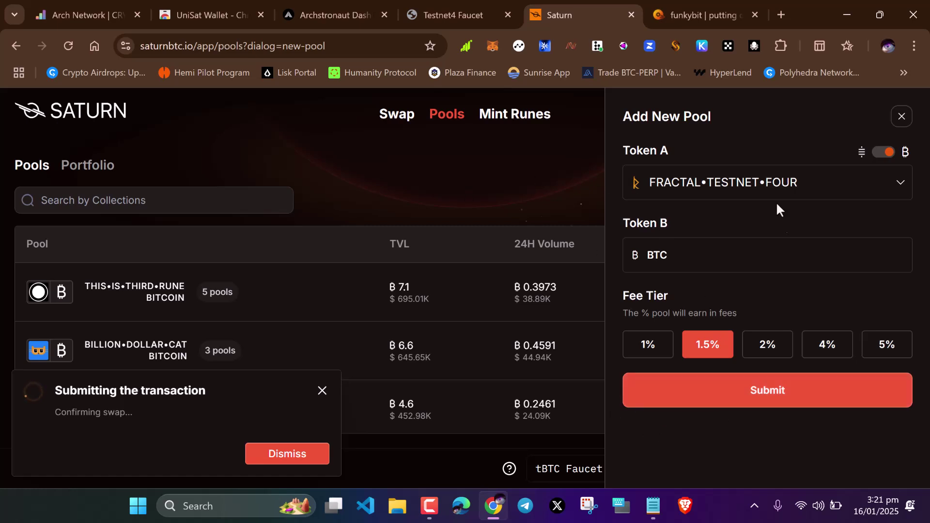
Close the pool form, browse the Mint Testnet Runes list, and return to Archstronaut Dashboard.
{"action": "left_click", "coordinate": [901, 117]}
{"action": "left_click", "coordinate": [517, 117]}
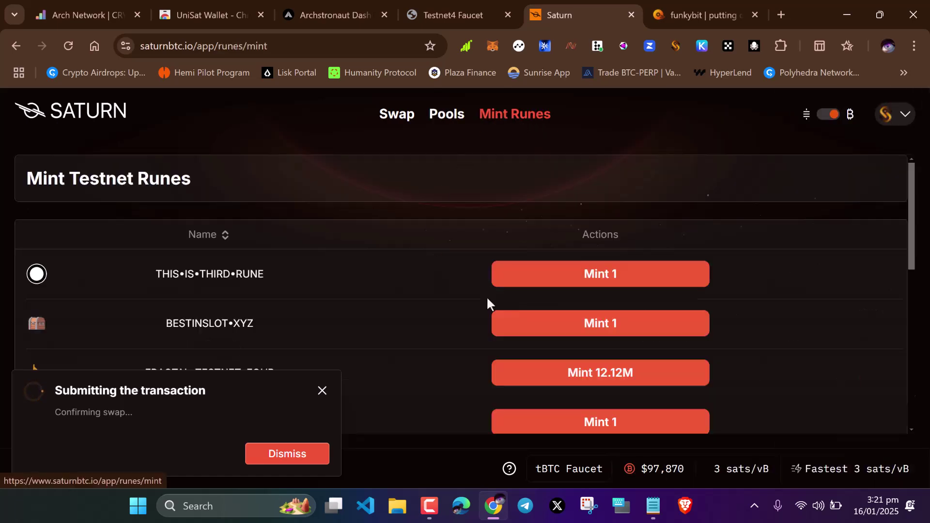
{"action": "scroll", "coordinate": [638, 271], "scroll_direction": "down", "scroll_amount": 8}
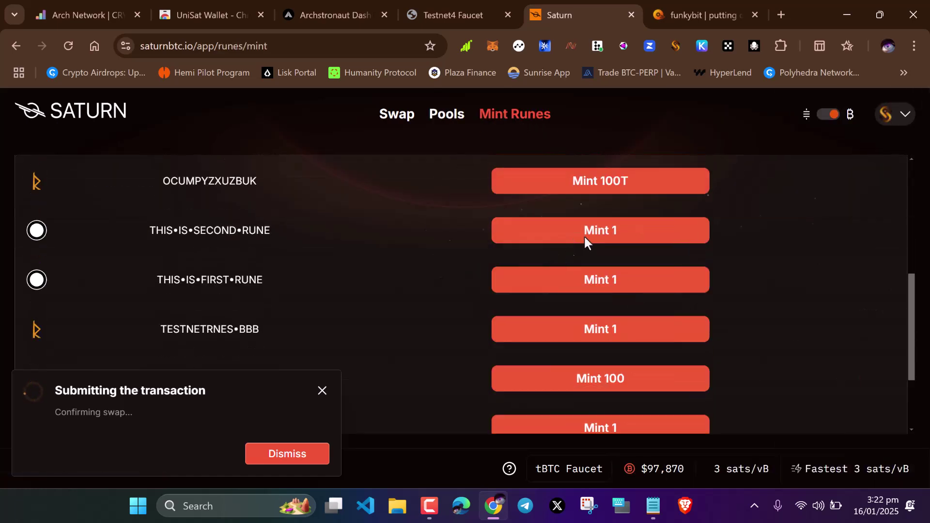
{"action": "scroll", "coordinate": [614, 318], "scroll_direction": "up", "scroll_amount": 8}
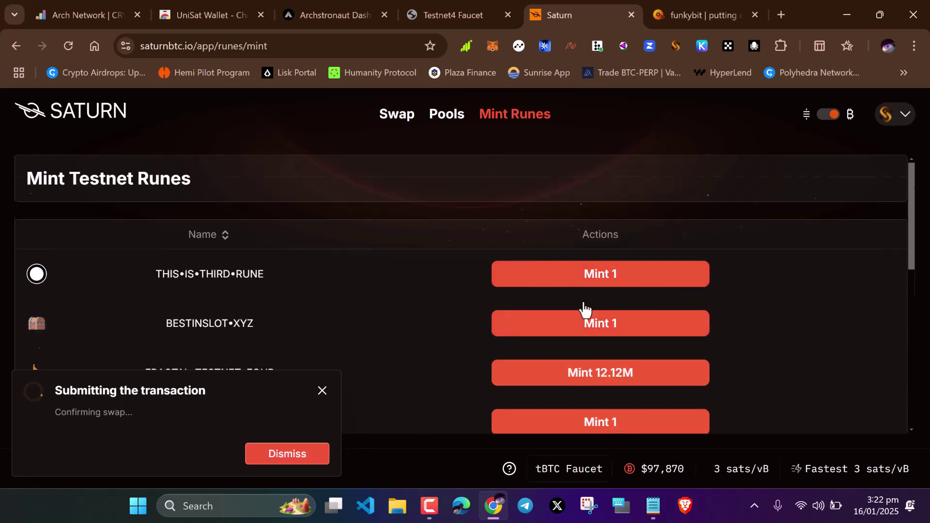
{"action": "scroll", "coordinate": [581, 308], "scroll_direction": "down", "scroll_amount": 7}
{"action": "scroll", "coordinate": [556, 297], "scroll_direction": "up", "scroll_amount": 7}
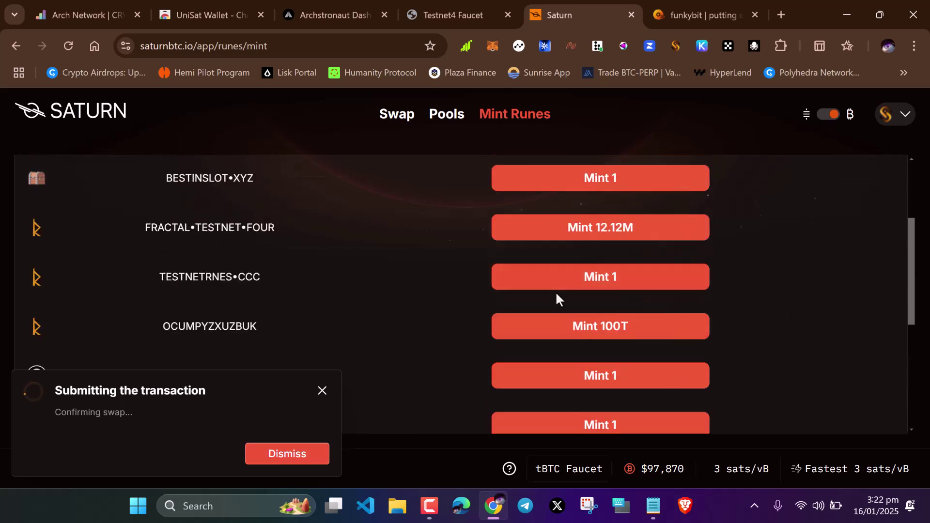
{"action": "left_click", "coordinate": [332, 11]}
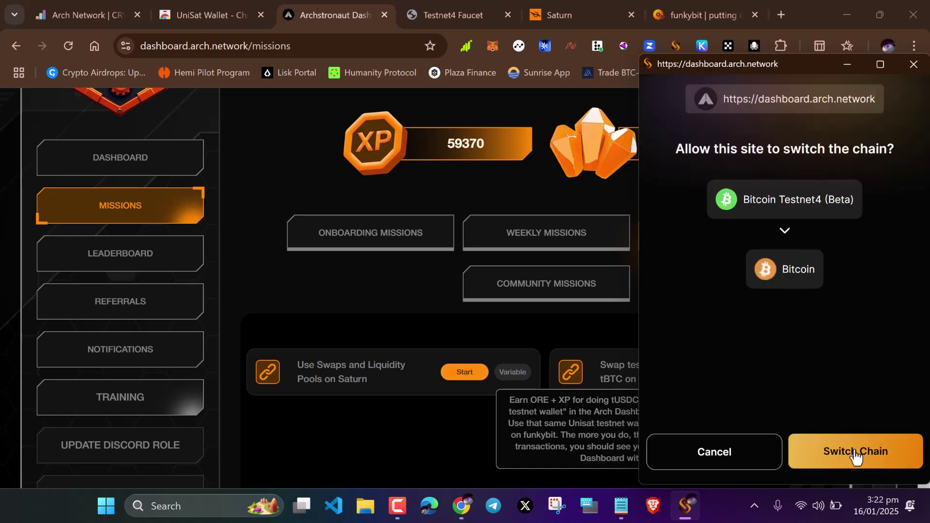
Switch UniSat back to Bitcoin, then review the funkybit tUSDC-for-tBTC swap mission and its swap page.
{"action": "left_click", "coordinate": [852, 452]}
{"action": "mouse_move", "coordinate": [649, 379]}
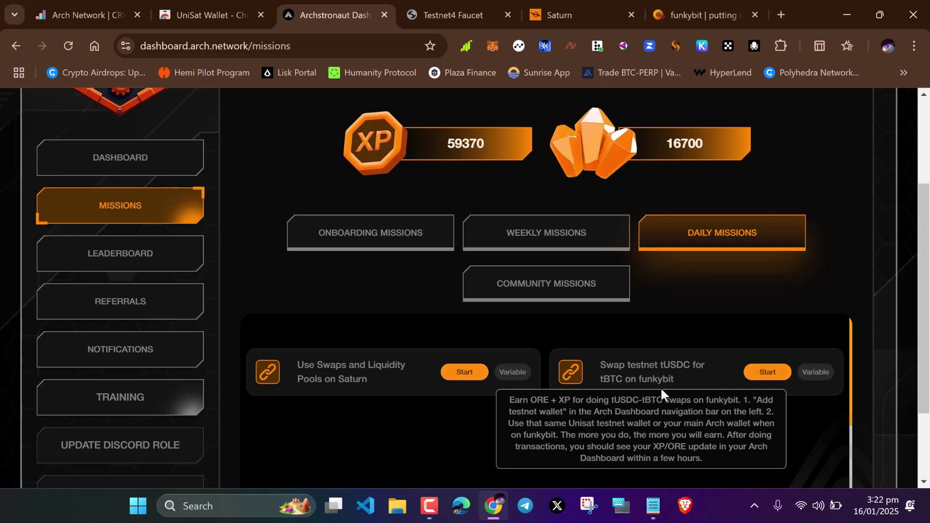
{"action": "left_click", "coordinate": [670, 6]}
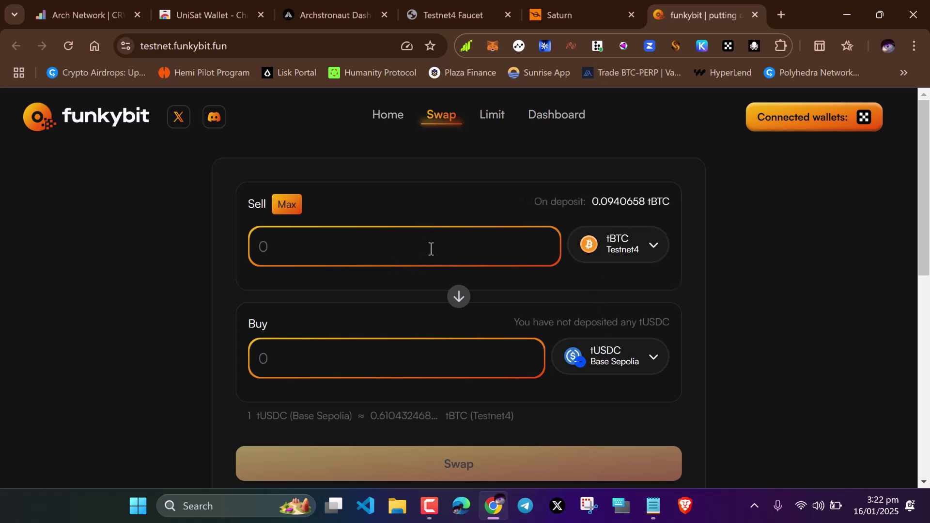
{"action": "left_click", "coordinate": [430, 249]}
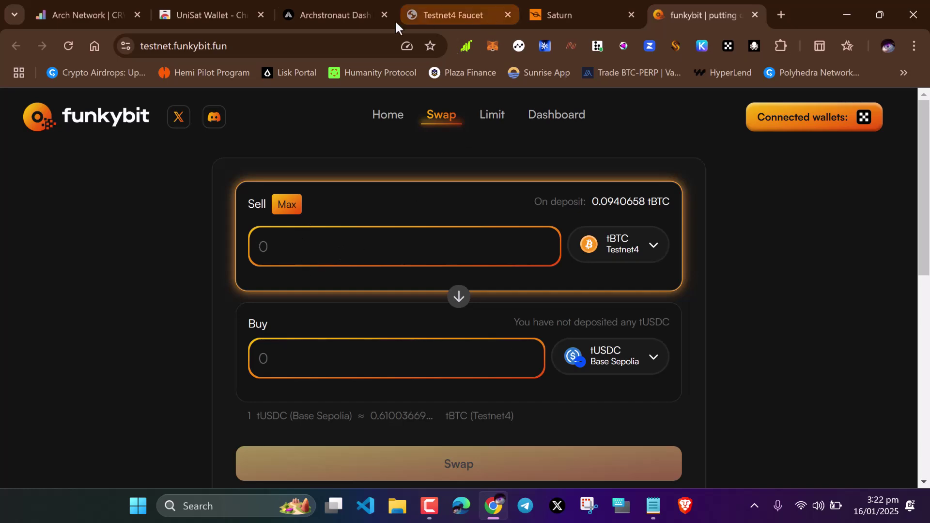
{"action": "left_click", "coordinate": [295, 12]}
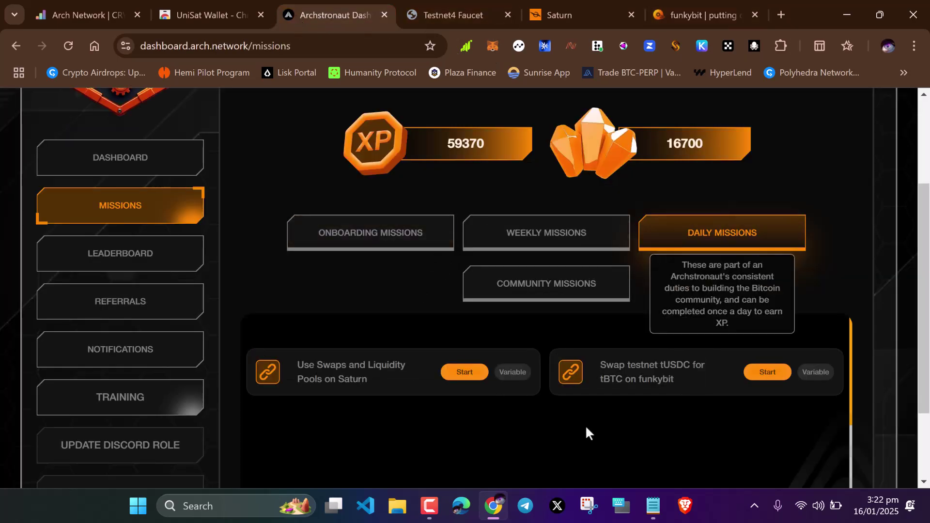
{"action": "scroll", "coordinate": [461, 269], "scroll_direction": "up", "scroll_amount": 3}
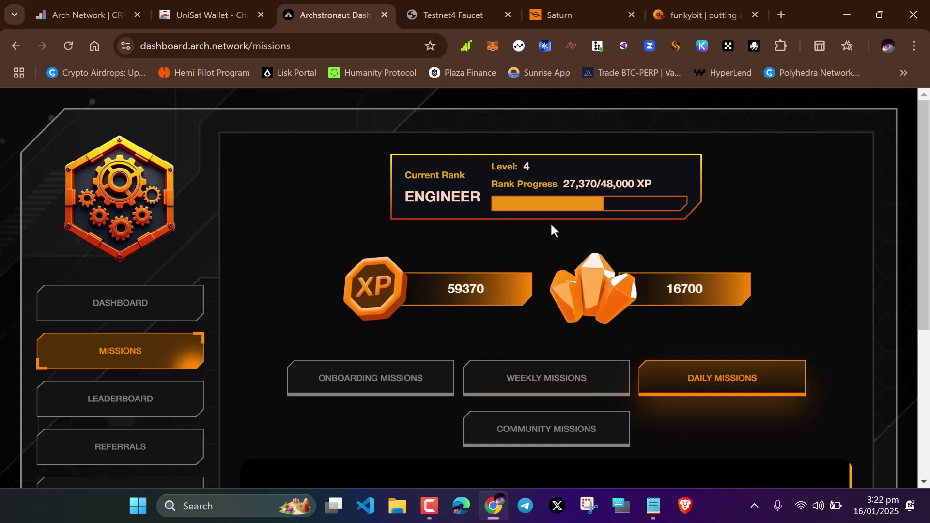
Try linking UniSat as funkybit's Bitcoin wallet, leaving only the EVM wallet with 0.0940658 tBTC.
{"action": "left_click", "coordinate": [692, 6]}
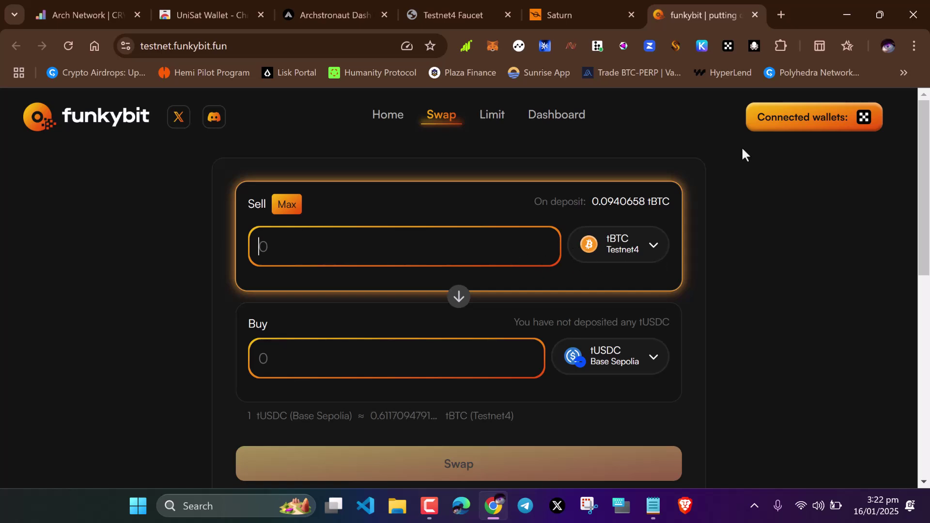
{"action": "left_click", "coordinate": [802, 128]}
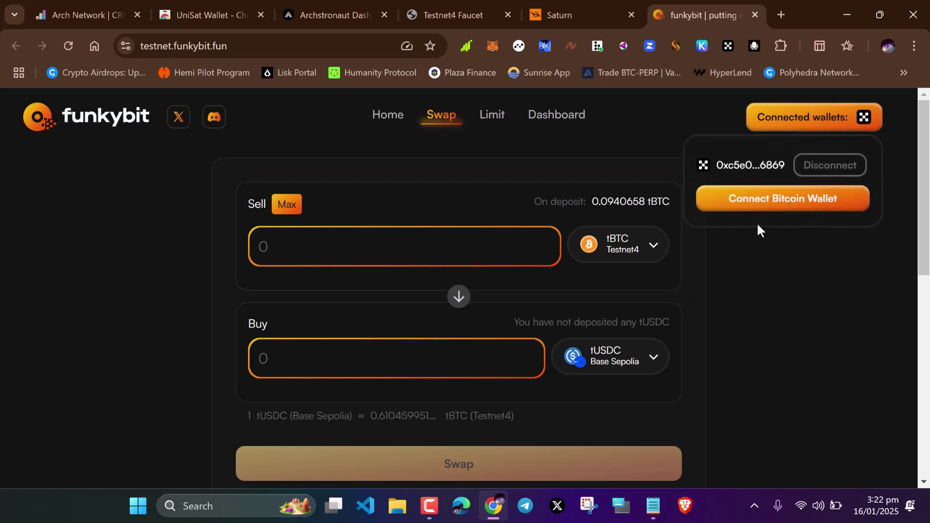
{"action": "left_click", "coordinate": [815, 205]}
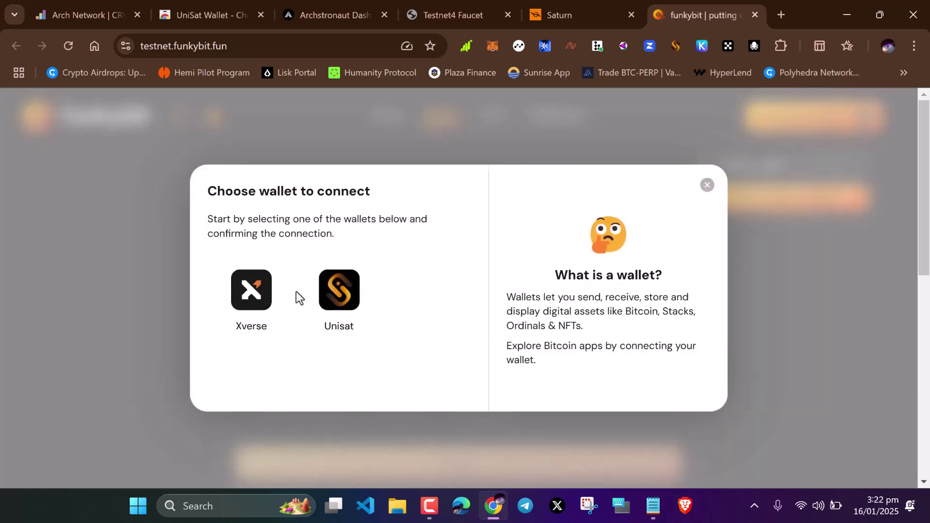
{"action": "left_click", "coordinate": [338, 299]}
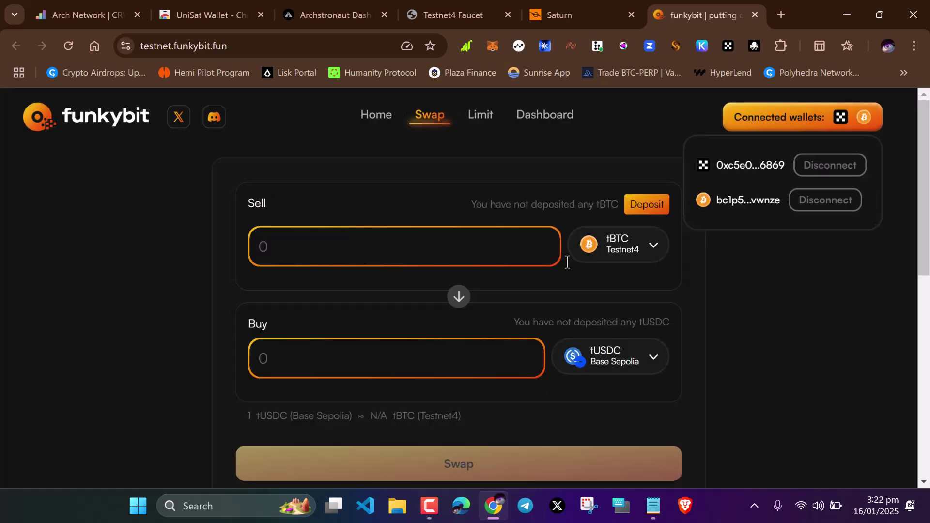
{"action": "left_click", "coordinate": [599, 161]}
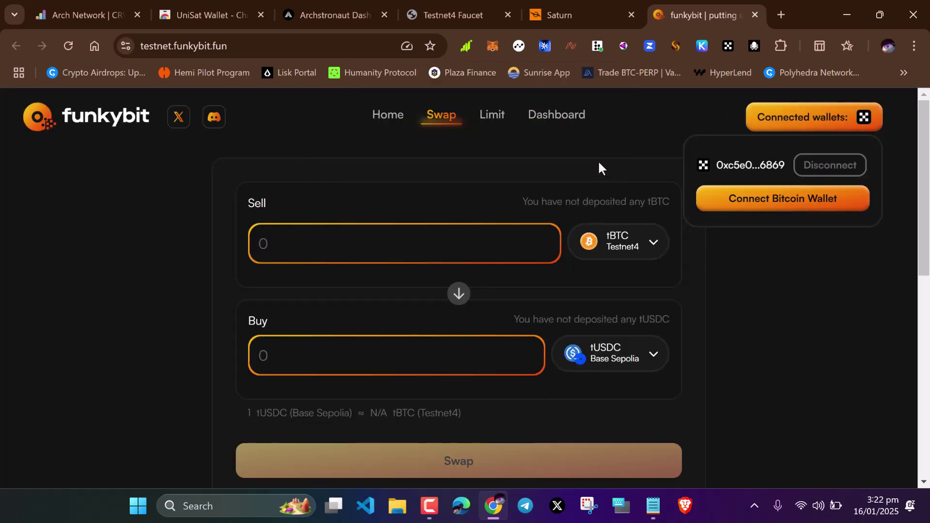
{"action": "left_click", "coordinate": [813, 254]}
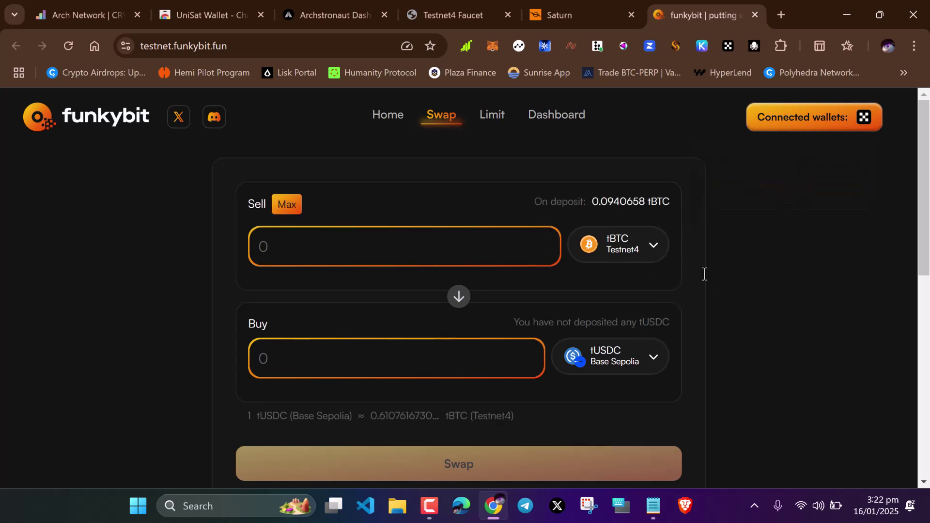
Swap the full 0.0940658 tBTC deposit for about 9330.79 tUSDC, approved in OKX Wallet.
{"action": "left_click", "coordinate": [346, 246]}
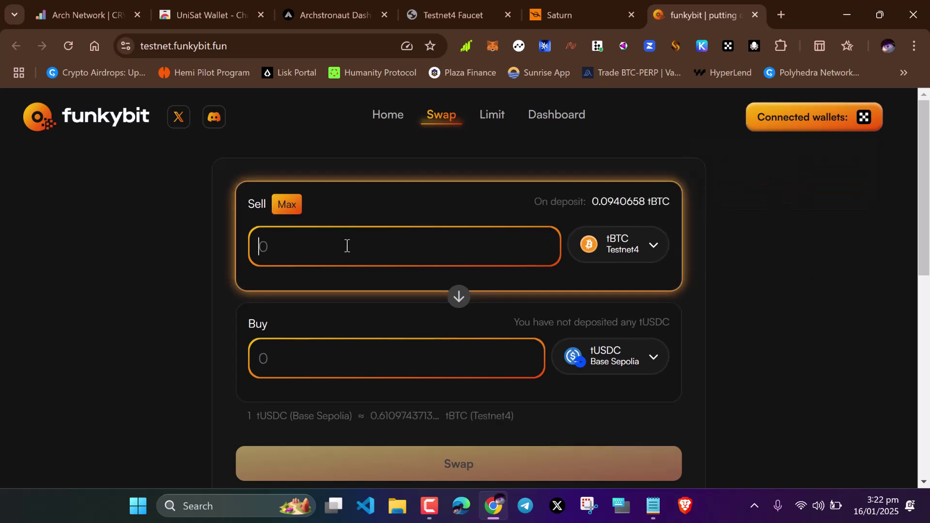
{"action": "left_click", "coordinate": [288, 207]}
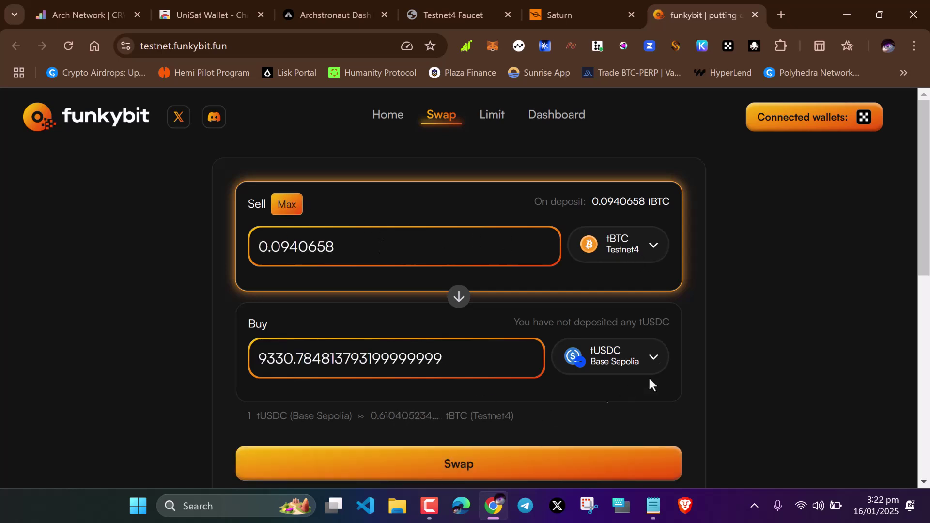
{"action": "left_click", "coordinate": [518, 467]}
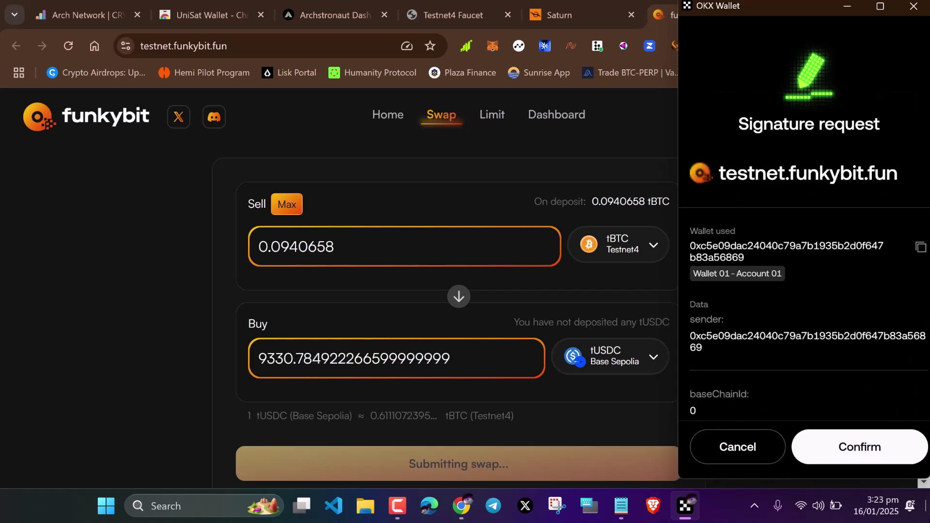
{"action": "left_click", "coordinate": [866, 457]}
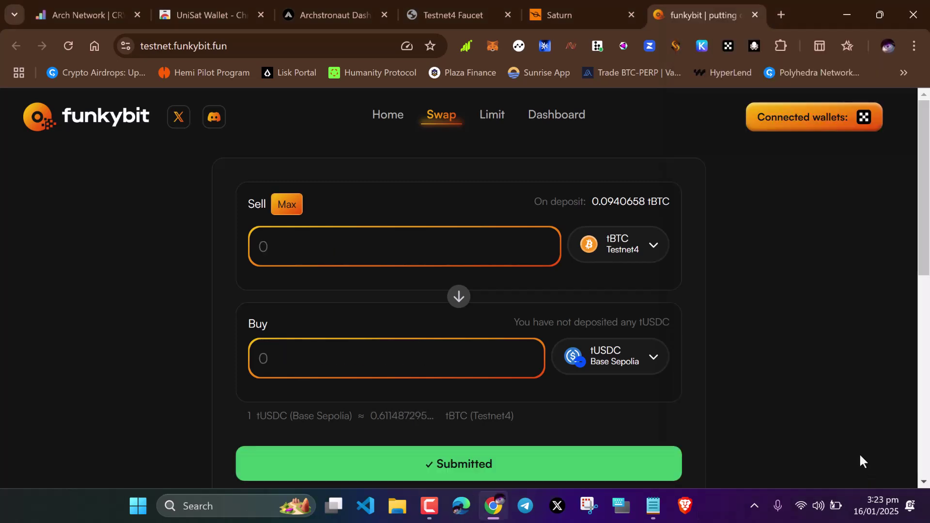
{"action": "left_click", "coordinate": [602, 16]}
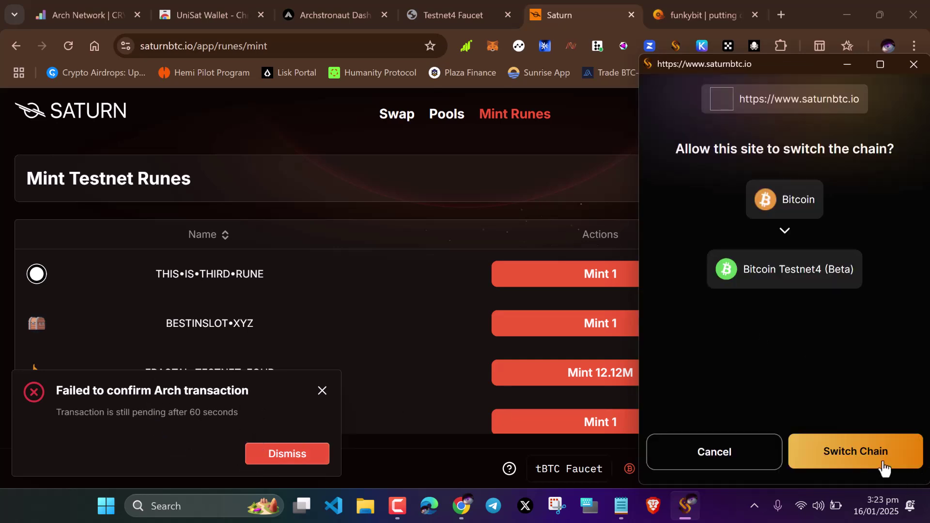
Reconnect UniSat on Bitcoin Testnet4 as funkybit's Bitcoin wallet.
{"action": "left_click", "coordinate": [884, 468]}
{"action": "left_click", "coordinate": [710, 16]}
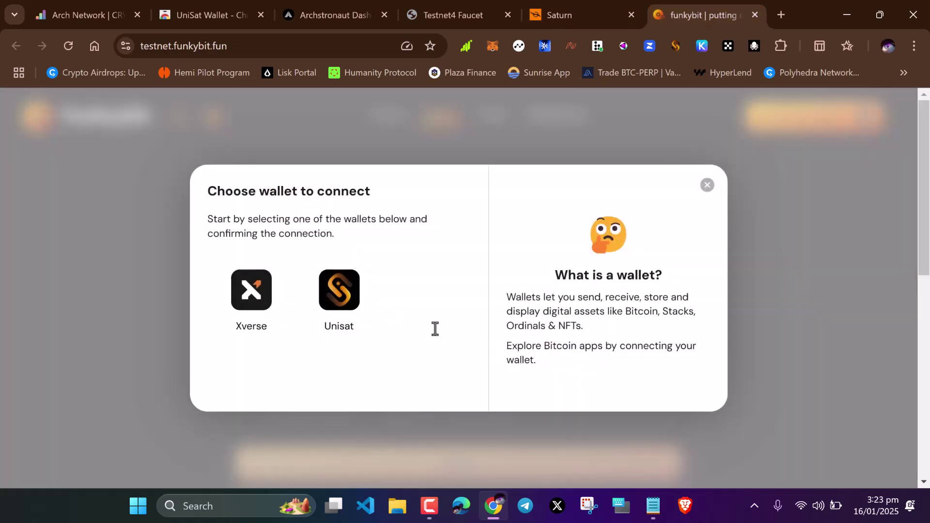
{"action": "left_click", "coordinate": [333, 316]}
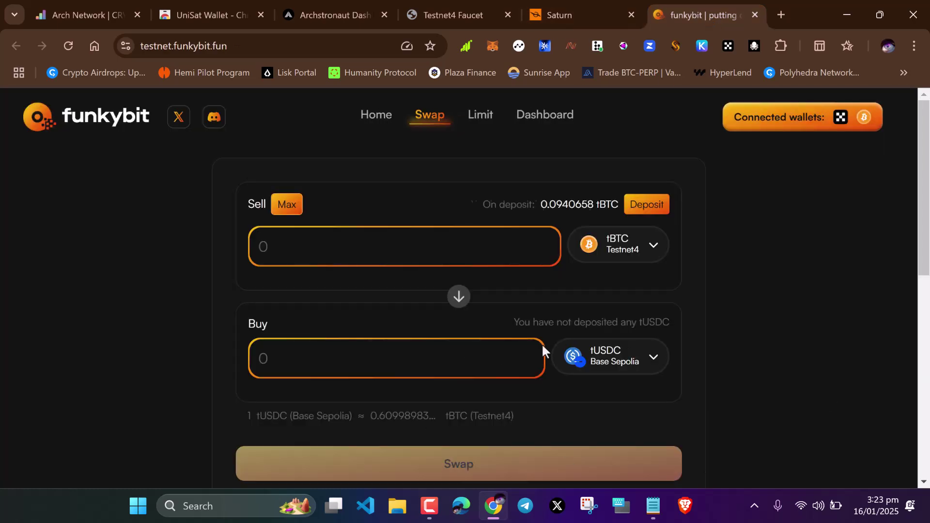
Submit a second swap of the whole 0.0940658 tBTC for about 9329.42 tUSDC, signed in OKX Wallet.
{"action": "left_click", "coordinate": [477, 256]}
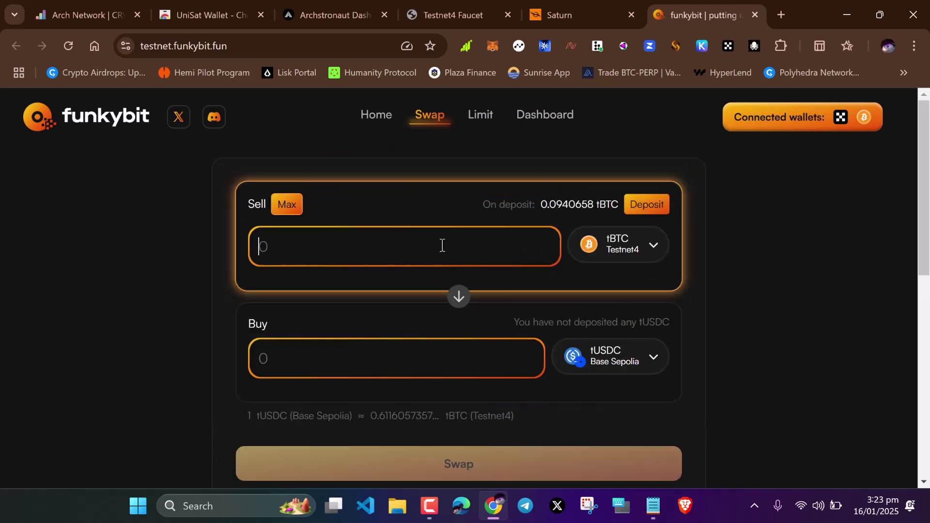
{"action": "left_click", "coordinate": [278, 206]}
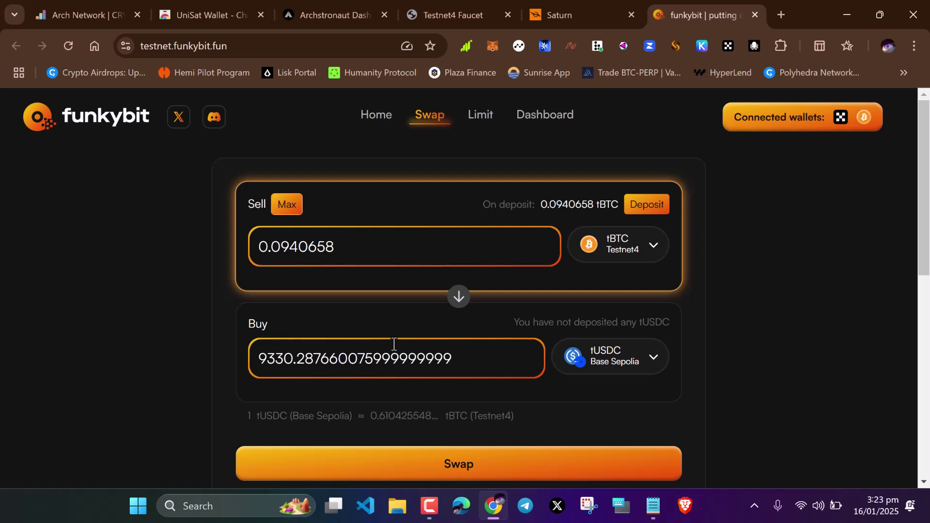
{"action": "scroll", "coordinate": [469, 253], "scroll_direction": "down", "scroll_amount": 1}
{"action": "left_click", "coordinate": [465, 392]}
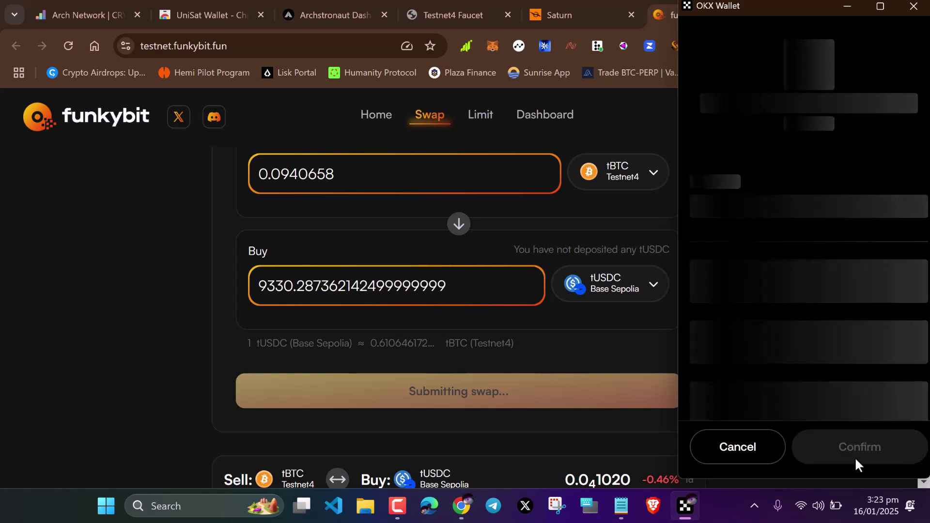
{"action": "left_click", "coordinate": [861, 455]}
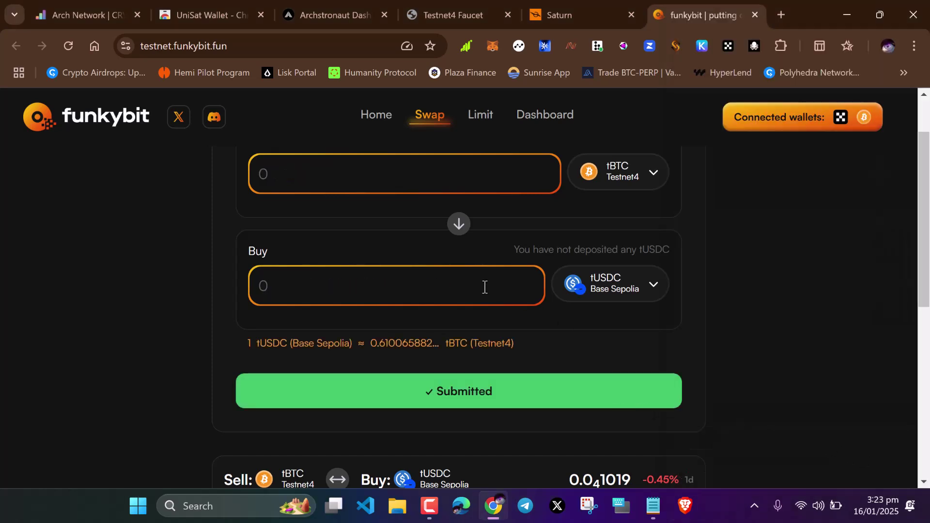
{"action": "scroll", "coordinate": [434, 302], "scroll_direction": "up", "scroll_amount": 1}
{"action": "scroll", "coordinate": [425, 461], "scroll_direction": "down", "scroll_amount": 1}
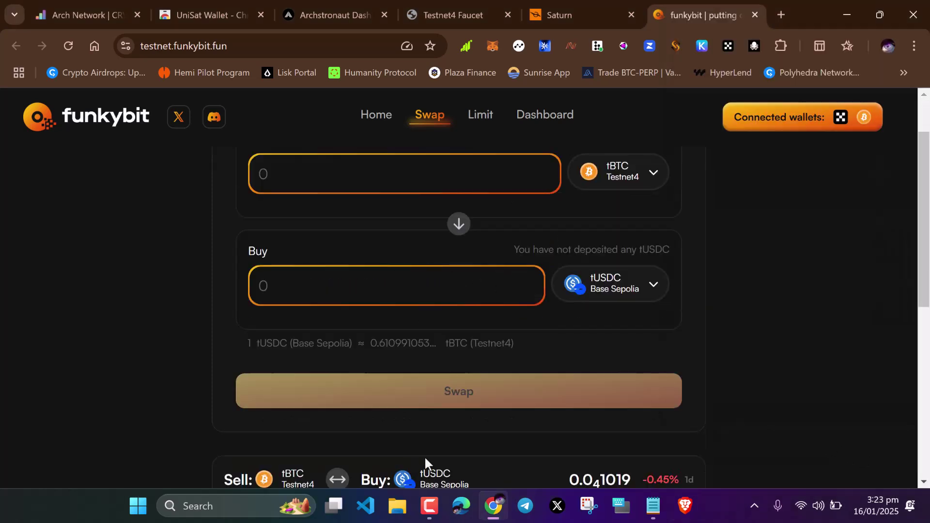
{"action": "scroll", "coordinate": [439, 404], "scroll_direction": "up", "scroll_amount": 1}
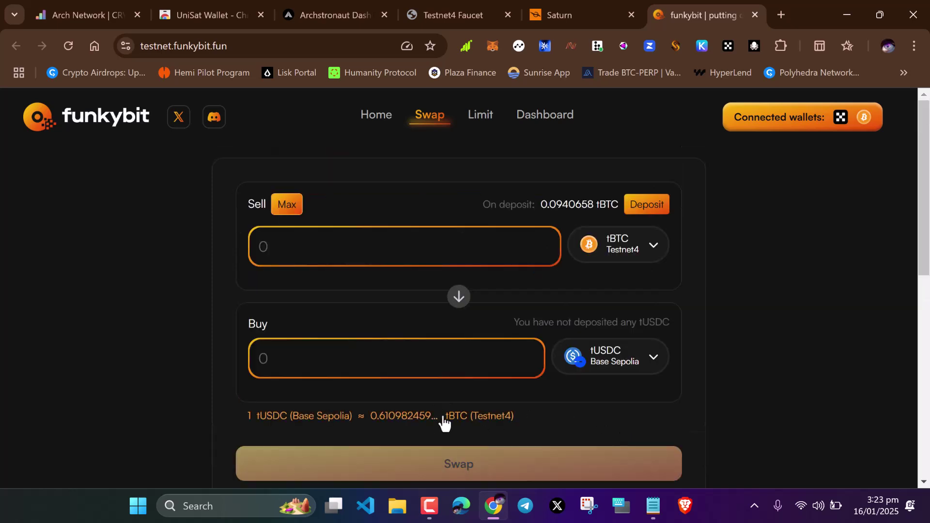
Return to Archstronaut Dashboard, close the leftover UniSat popup and show the Onboarding Missions.
{"action": "left_click", "coordinate": [331, 5]}
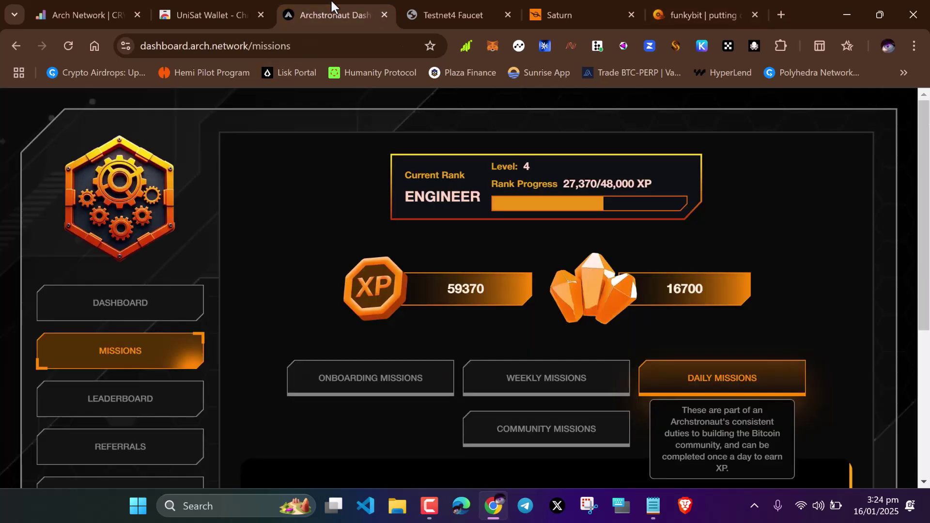
{"action": "left_click", "coordinate": [913, 64]}
{"action": "left_click", "coordinate": [420, 383]}
Scroll through the onboarding mission list to confirm every mission reads Completed.
{"action": "scroll", "coordinate": [420, 383], "scroll_direction": "down", "scroll_amount": 3}
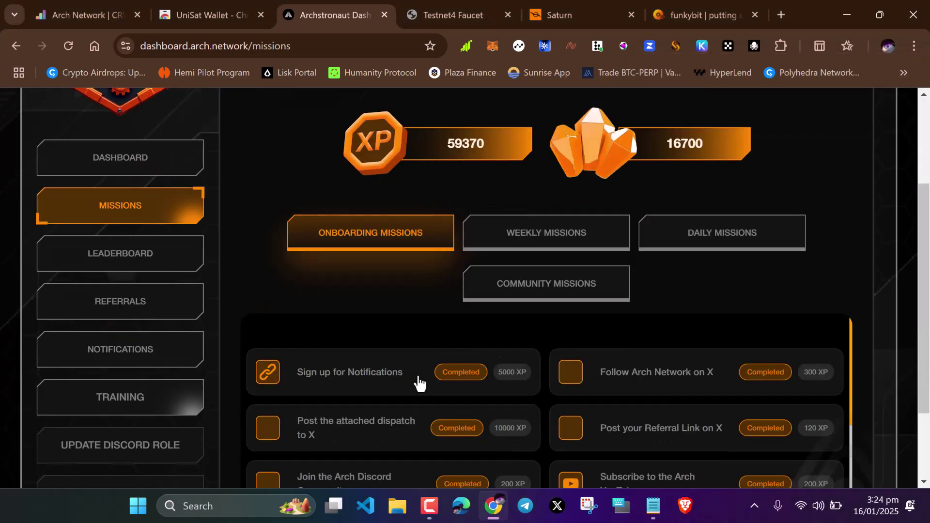
{"action": "scroll", "coordinate": [419, 382], "scroll_direction": "down", "scroll_amount": 5}
{"action": "scroll", "coordinate": [528, 400], "scroll_direction": "up", "scroll_amount": 5}
{"action": "scroll", "coordinate": [541, 402], "scroll_direction": "down", "scroll_amount": 5}
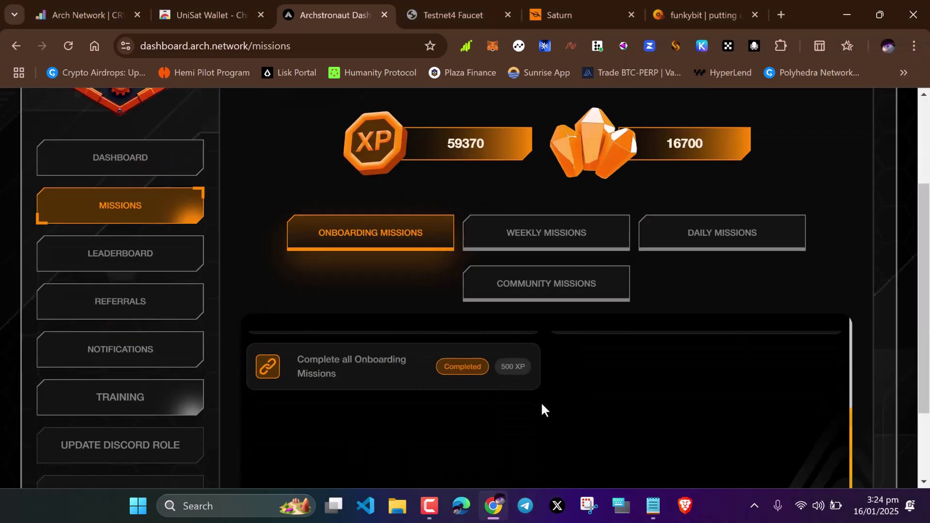
{"action": "scroll", "coordinate": [618, 421], "scroll_direction": "up", "scroll_amount": 5}
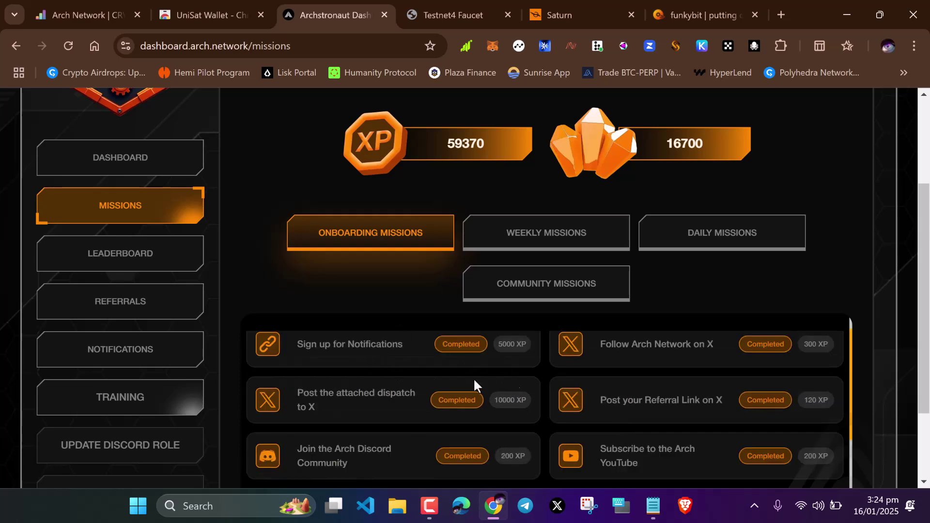
{"action": "scroll", "coordinate": [637, 261], "scroll_direction": "down", "scroll_amount": 2}
{"action": "scroll", "coordinate": [390, 315], "scroll_direction": "up", "scroll_amount": 2}
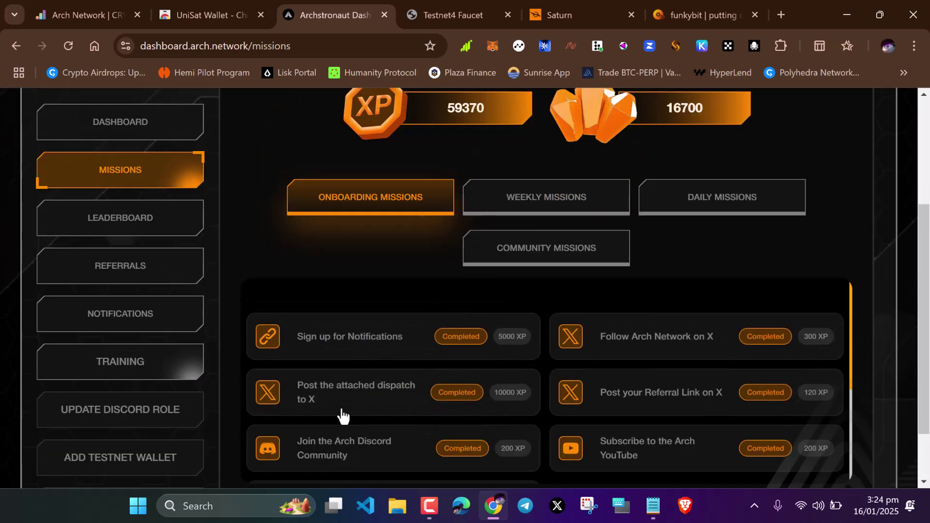
{"action": "scroll", "coordinate": [577, 401], "scroll_direction": "down", "scroll_amount": 5}
{"action": "scroll", "coordinate": [576, 392], "scroll_direction": "up", "scroll_amount": 5}
{"action": "mouse_move", "coordinate": [579, 402]}
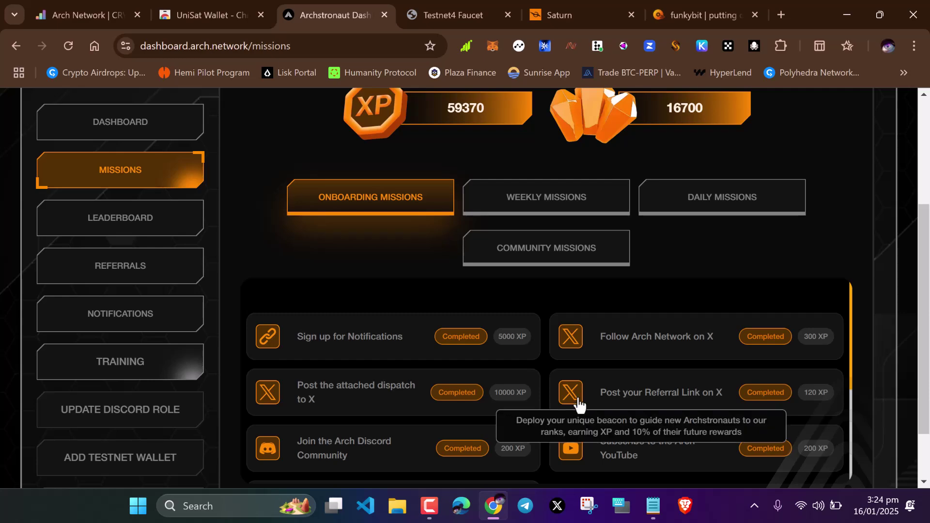
{"action": "scroll", "coordinate": [578, 404], "scroll_direction": "up", "scroll_amount": 3}
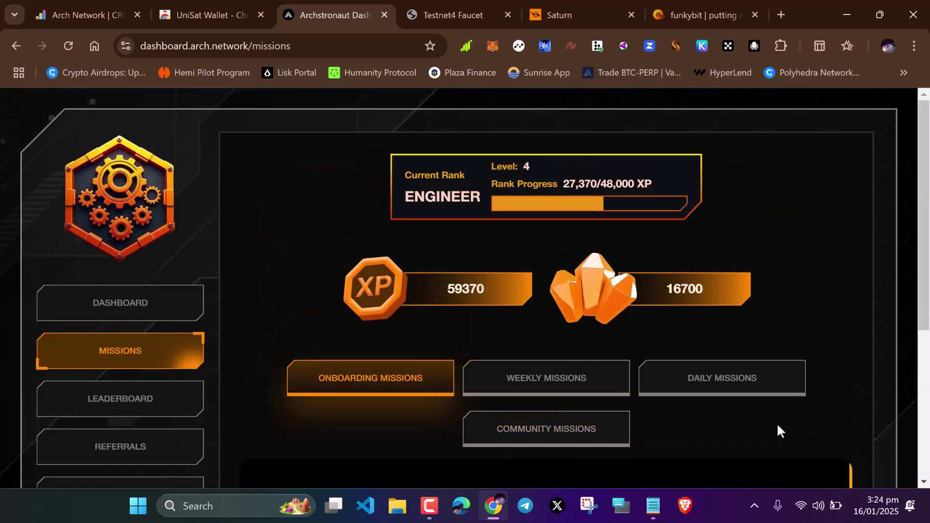
{"action": "scroll", "coordinate": [732, 425], "scroll_direction": "down", "scroll_amount": 4}
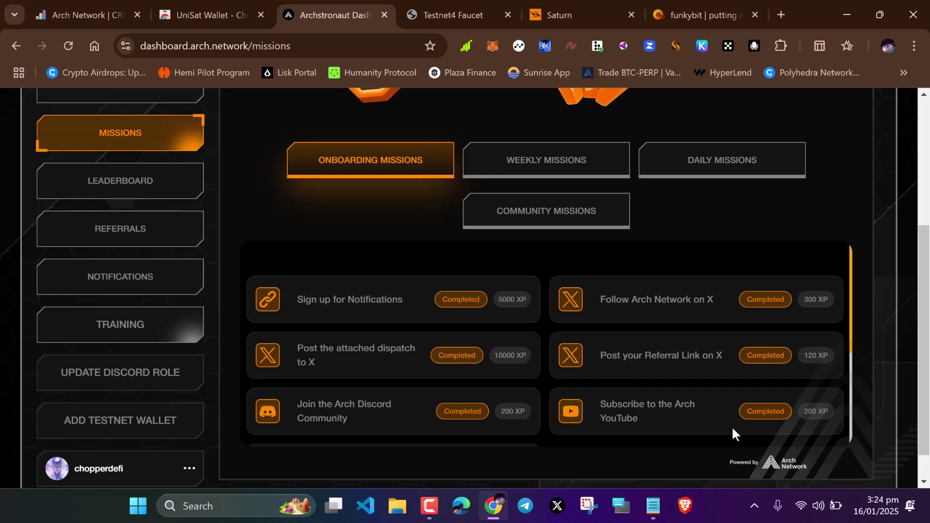
{"action": "scroll", "coordinate": [653, 371], "scroll_direction": "up", "scroll_amount": 4}
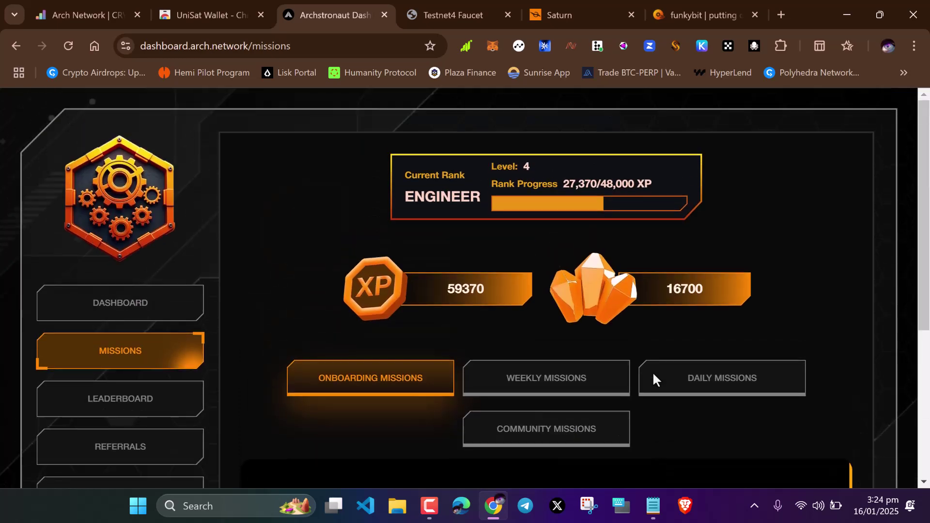
Open the Daily Missions category on the Archstronaut Missions page.
{"action": "left_click", "coordinate": [653, 371]}
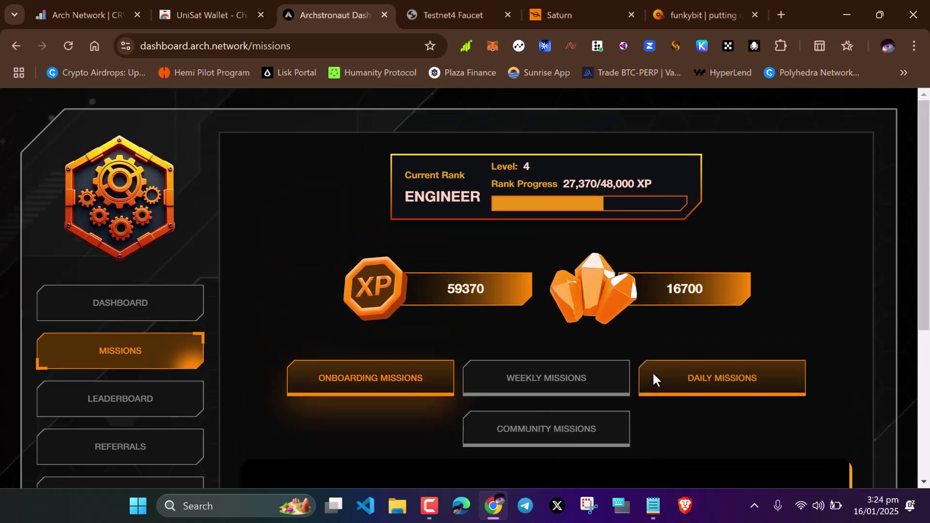